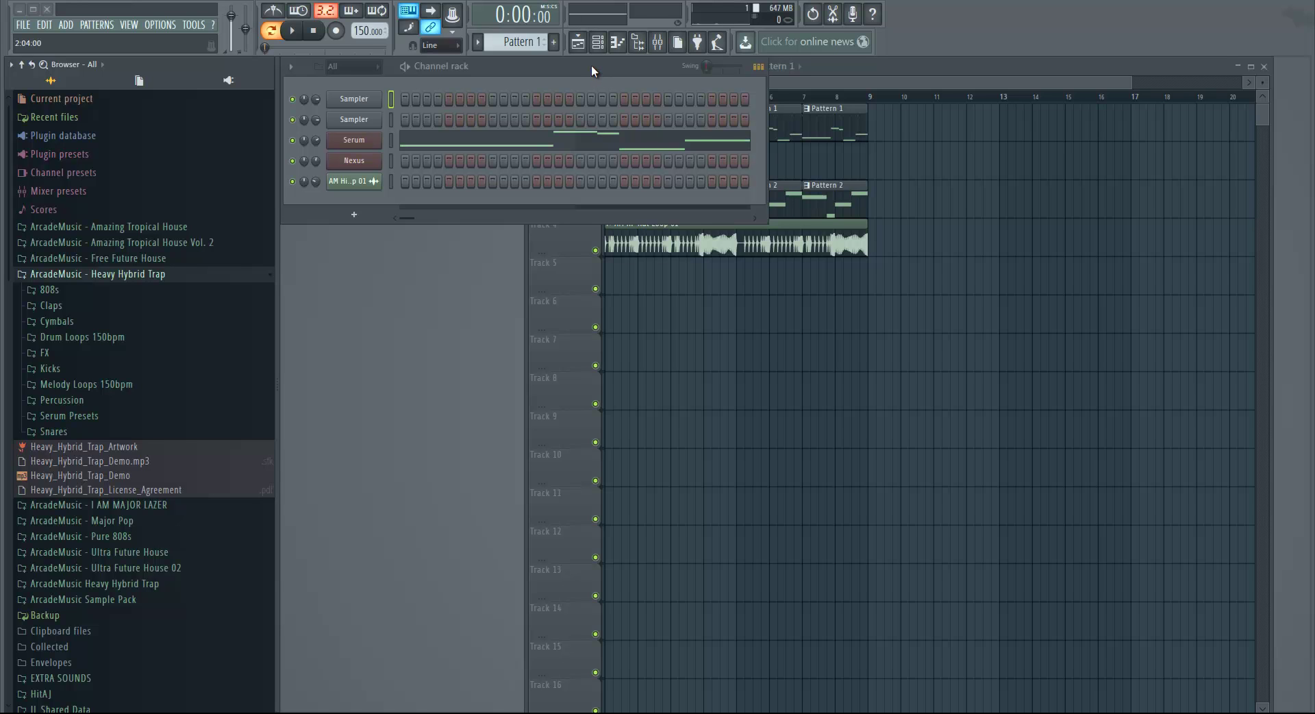
- Play the existing pattern and briefly check the Serum bass instrument
{"action": "left_click", "coordinate": [592, 67]}
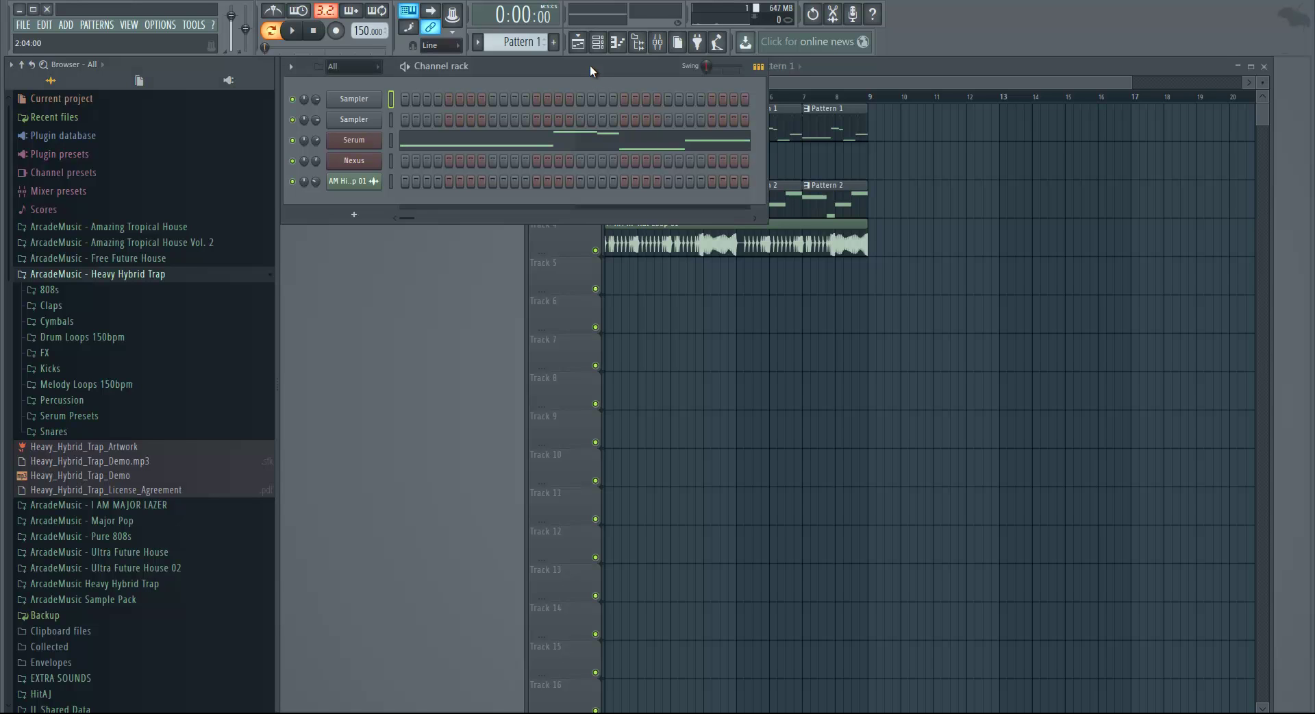
{"action": "left_click", "coordinate": [301, 32]}
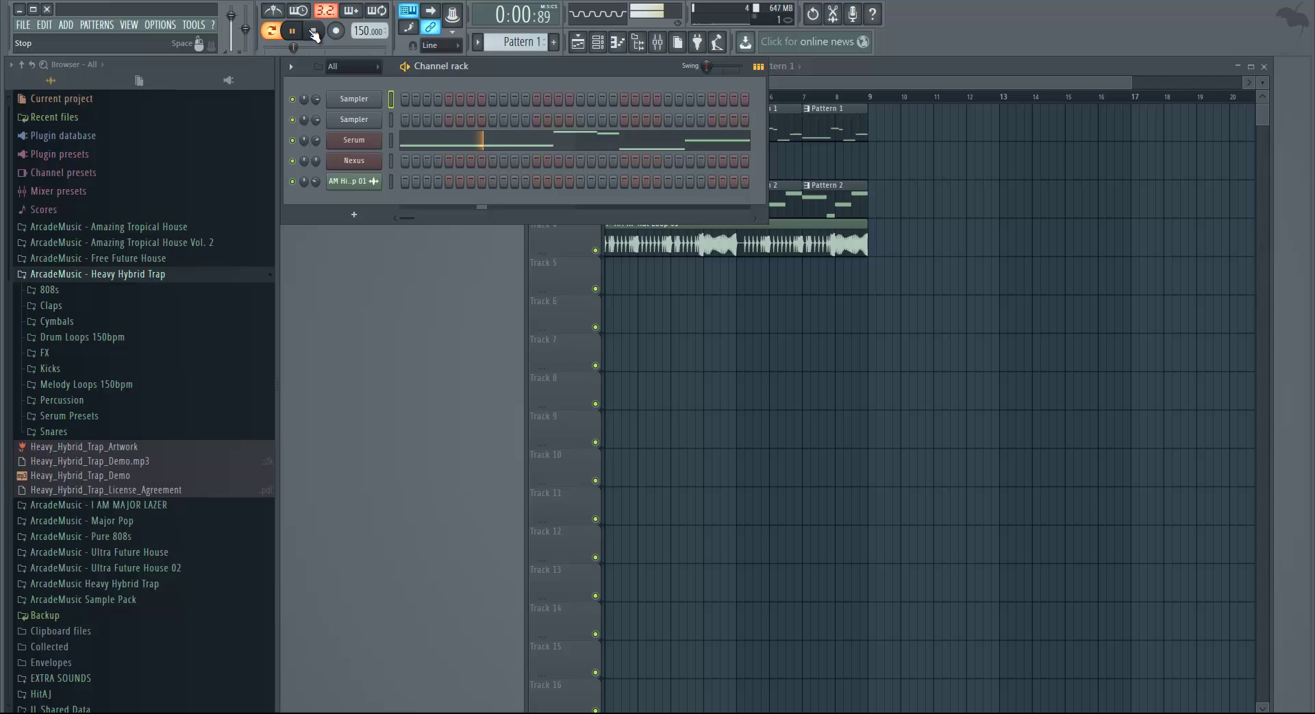
{"action": "left_click", "coordinate": [314, 30]}
{"action": "left_click", "coordinate": [370, 139]}
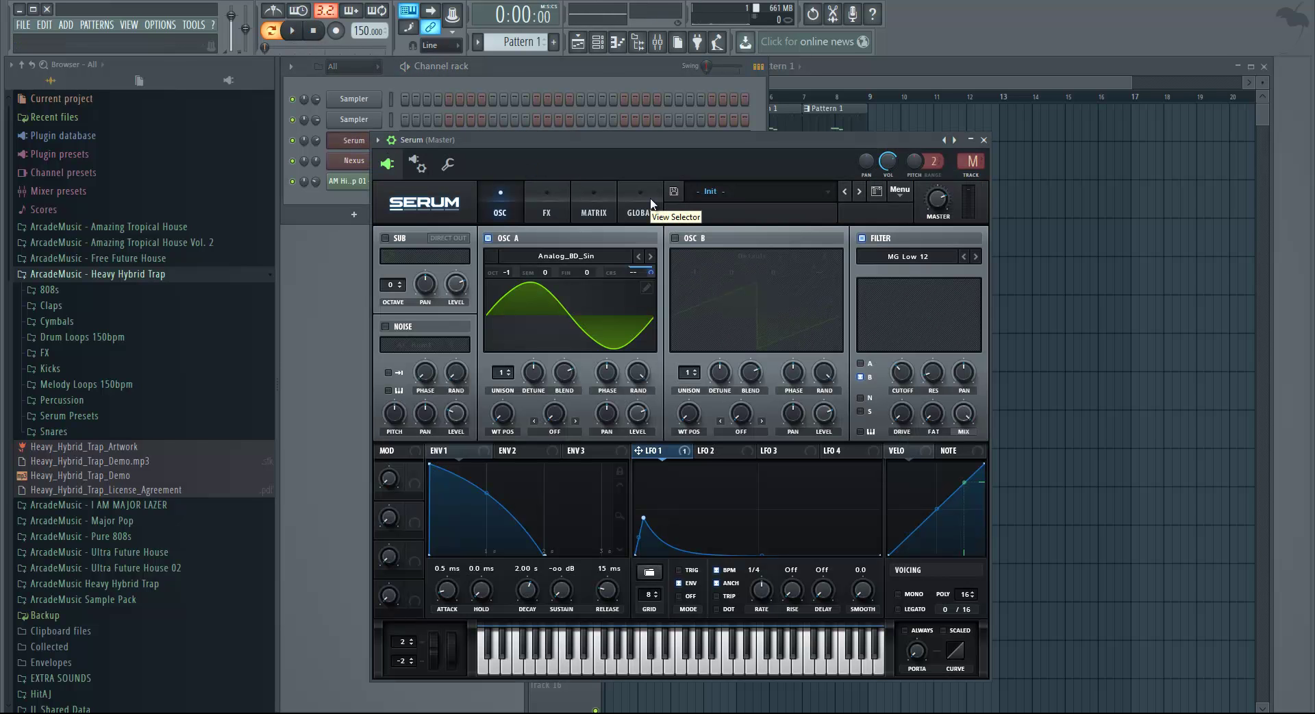
{"action": "left_click", "coordinate": [984, 140]}
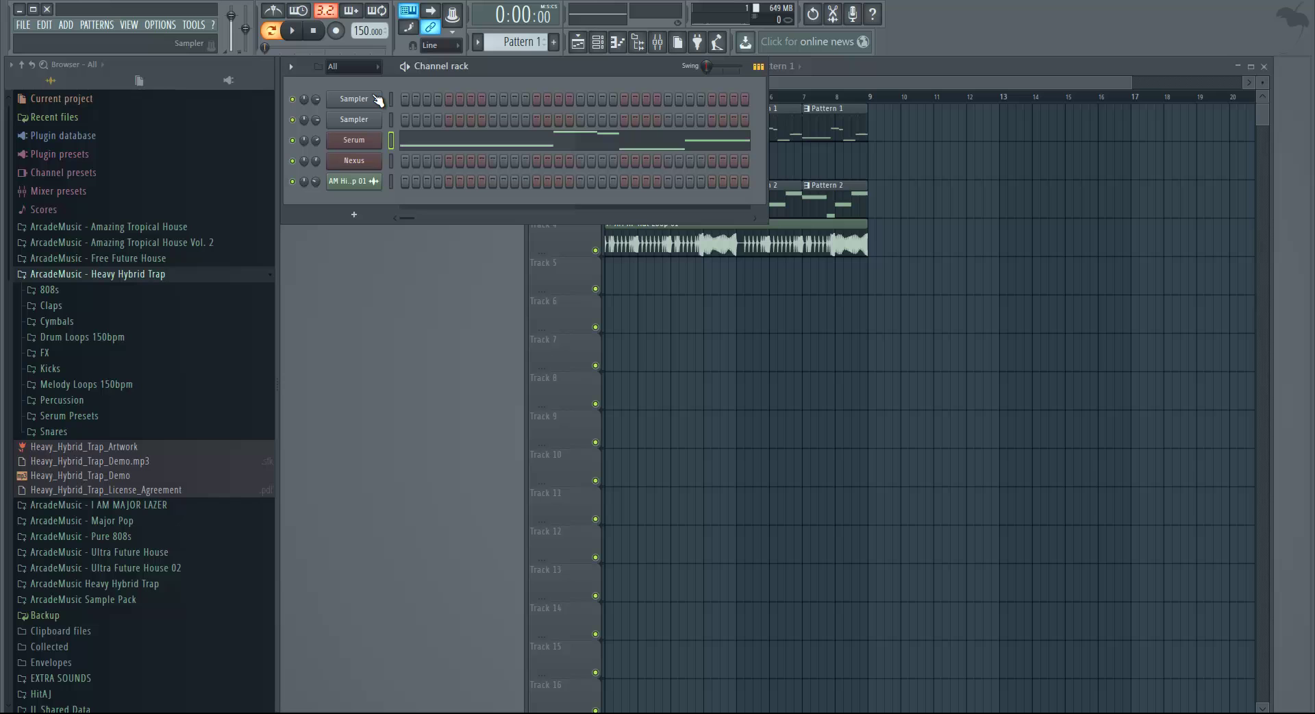
- Preview kicks in the Kicks folder and load AM Kick 11 onto the first Sampler channel
{"action": "left_click", "coordinate": [79, 370]}
{"action": "left_click", "coordinate": [90, 412]}
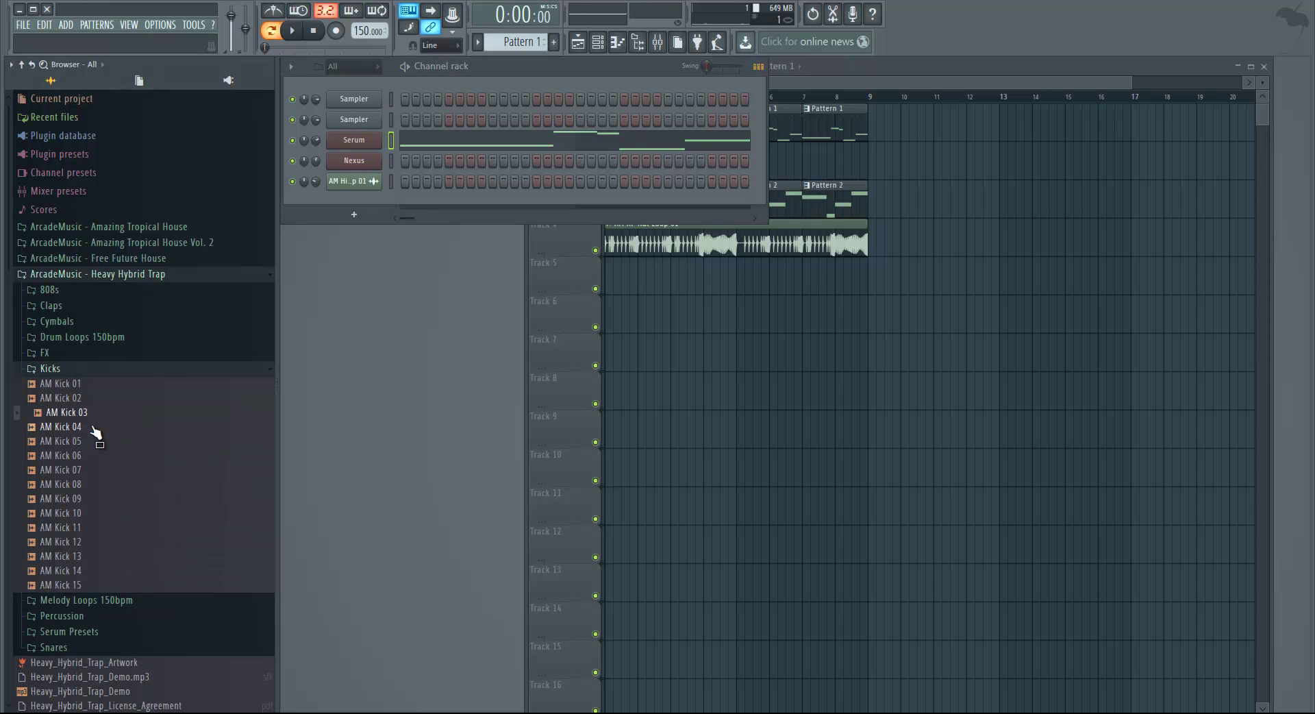
{"action": "left_click", "coordinate": [95, 455]}
{"action": "left_click", "coordinate": [96, 528]}
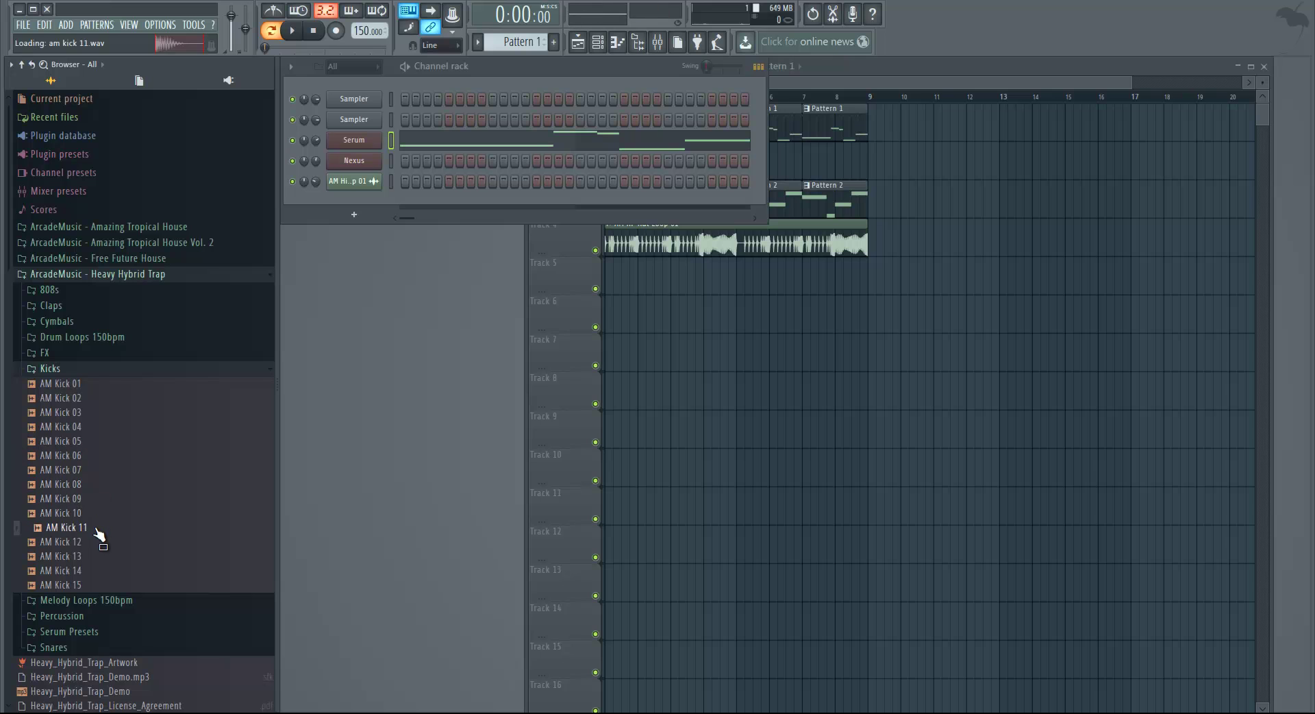
{"action": "left_click_drag", "start_coordinate": [97, 529], "coordinate": [363, 99]}
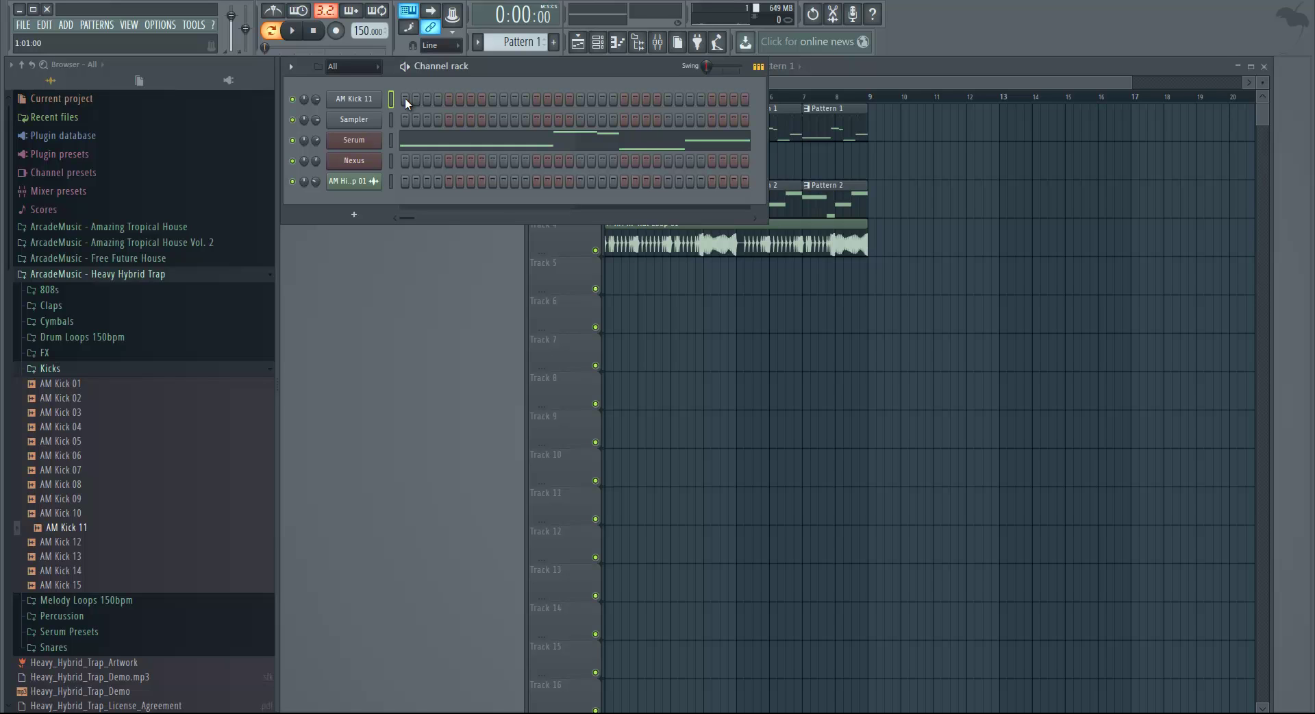
- Turn on the first AM Kick 11 step and play the pattern to hear it
{"action": "left_click", "coordinate": [404, 99]}
{"action": "left_click", "coordinate": [302, 30]}
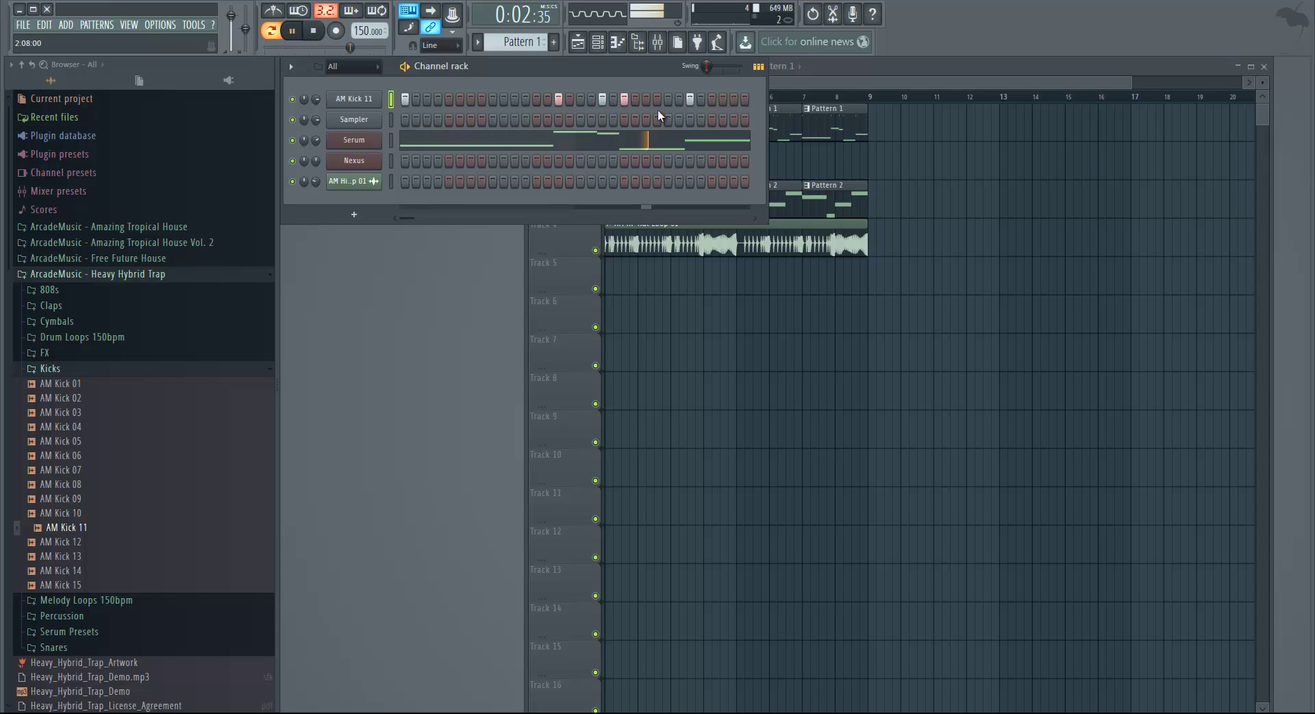
{"action": "key", "text": "space"}
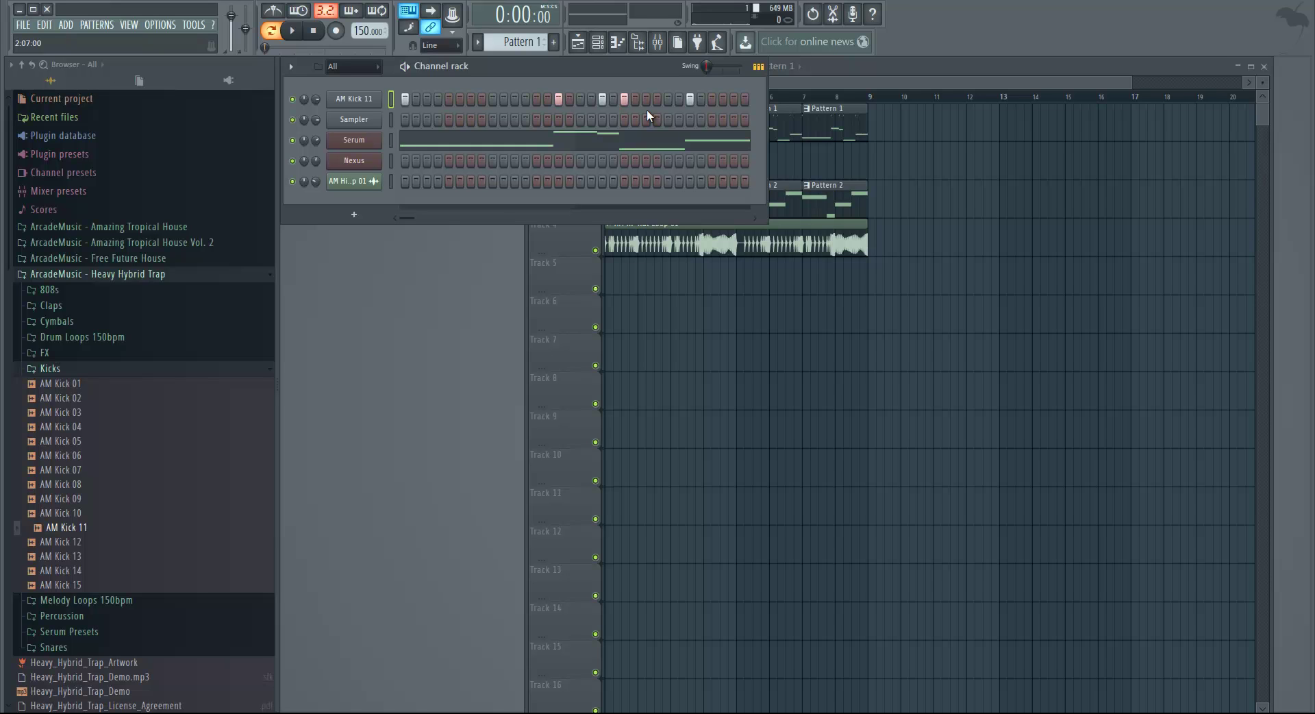
- Check the AM Kick 11 and Serum channels, then play the kick against the bass
{"action": "left_click", "coordinate": [363, 101]}
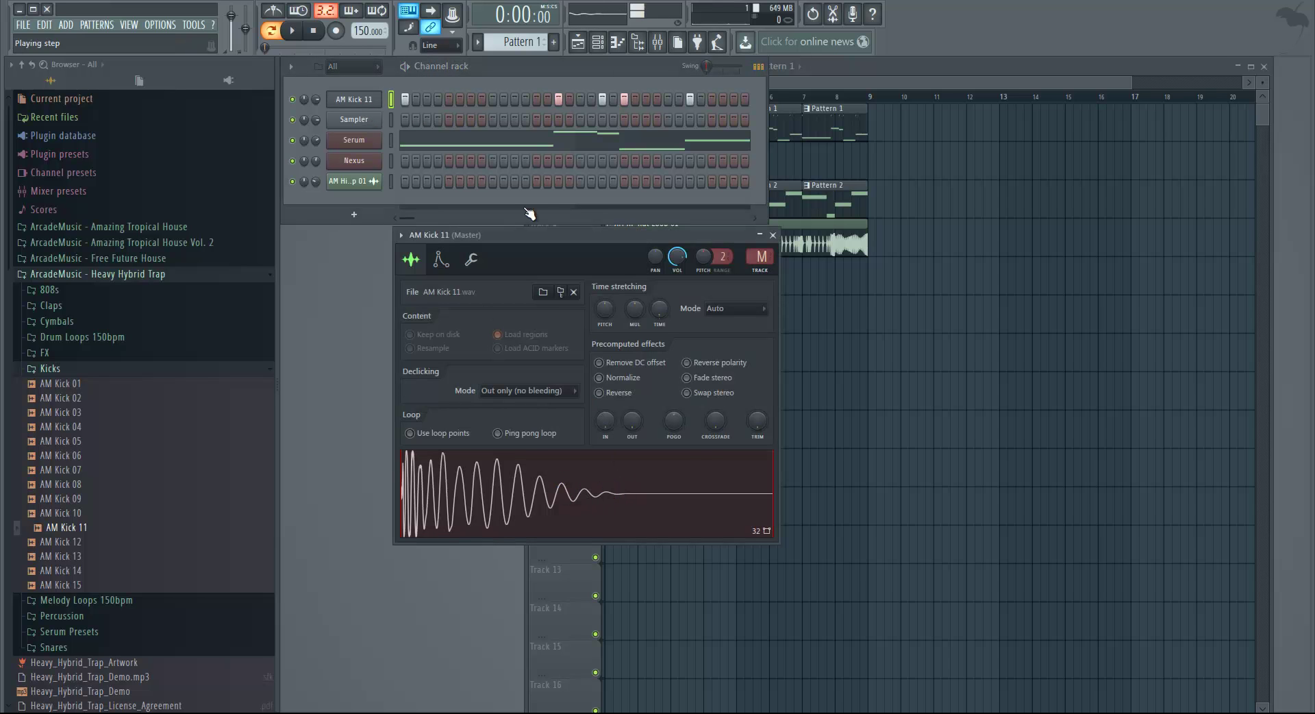
{"action": "left_click", "coordinate": [354, 140]}
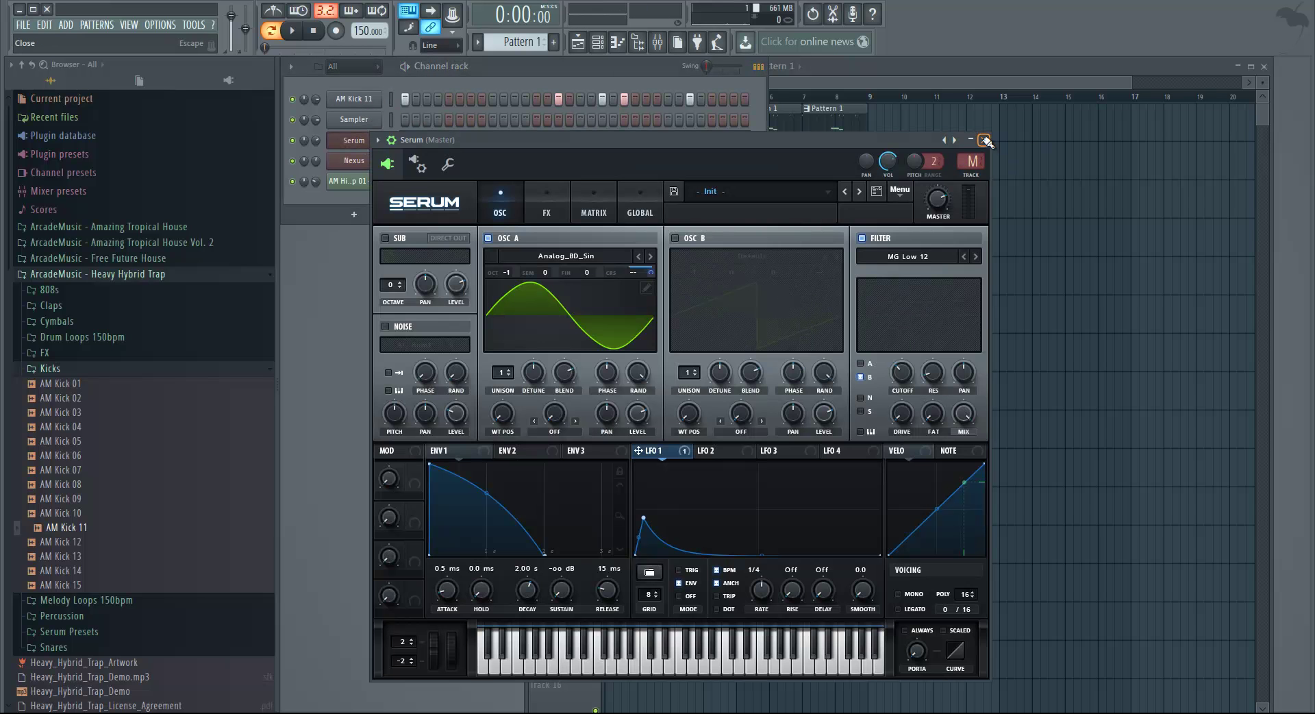
{"action": "left_click", "coordinate": [984, 141]}
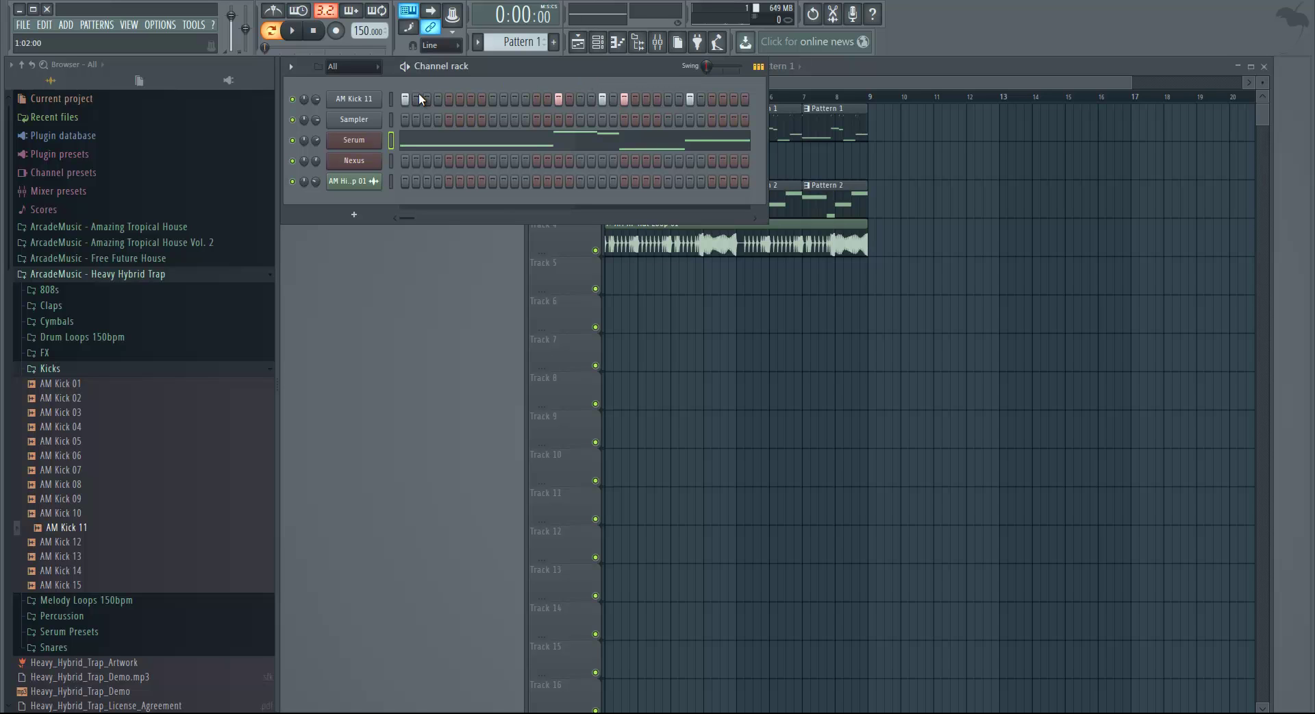
{"action": "key", "text": "space"}
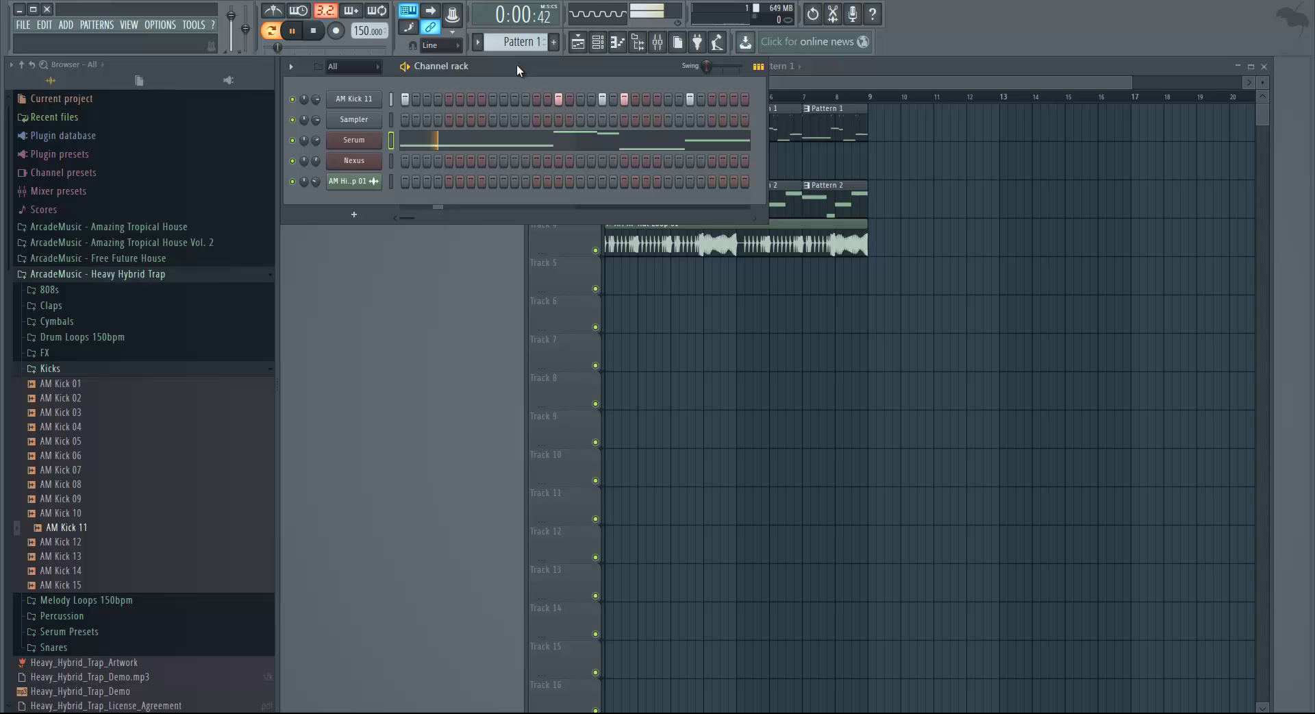
{"action": "key", "text": "space"}
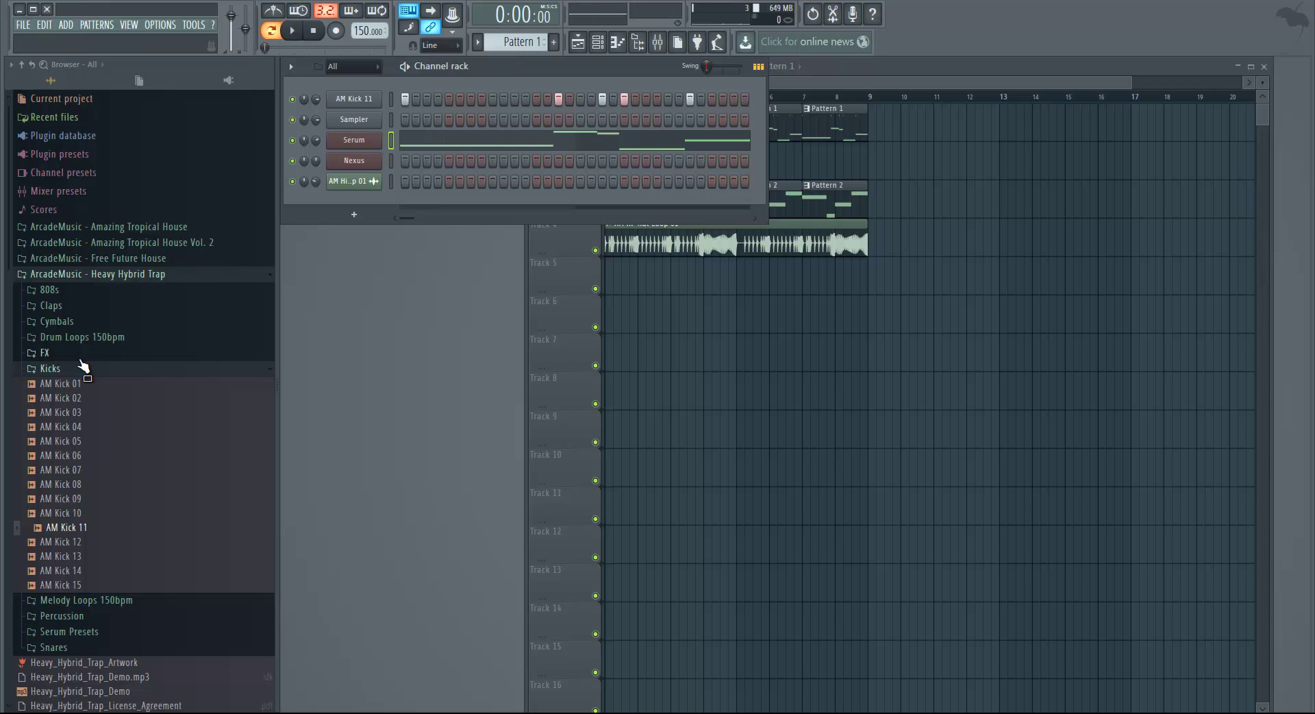
- Preview snares in the Snares folder and load AM Snare 15 onto the second Sampler channel
{"action": "left_click", "coordinate": [78, 370]}
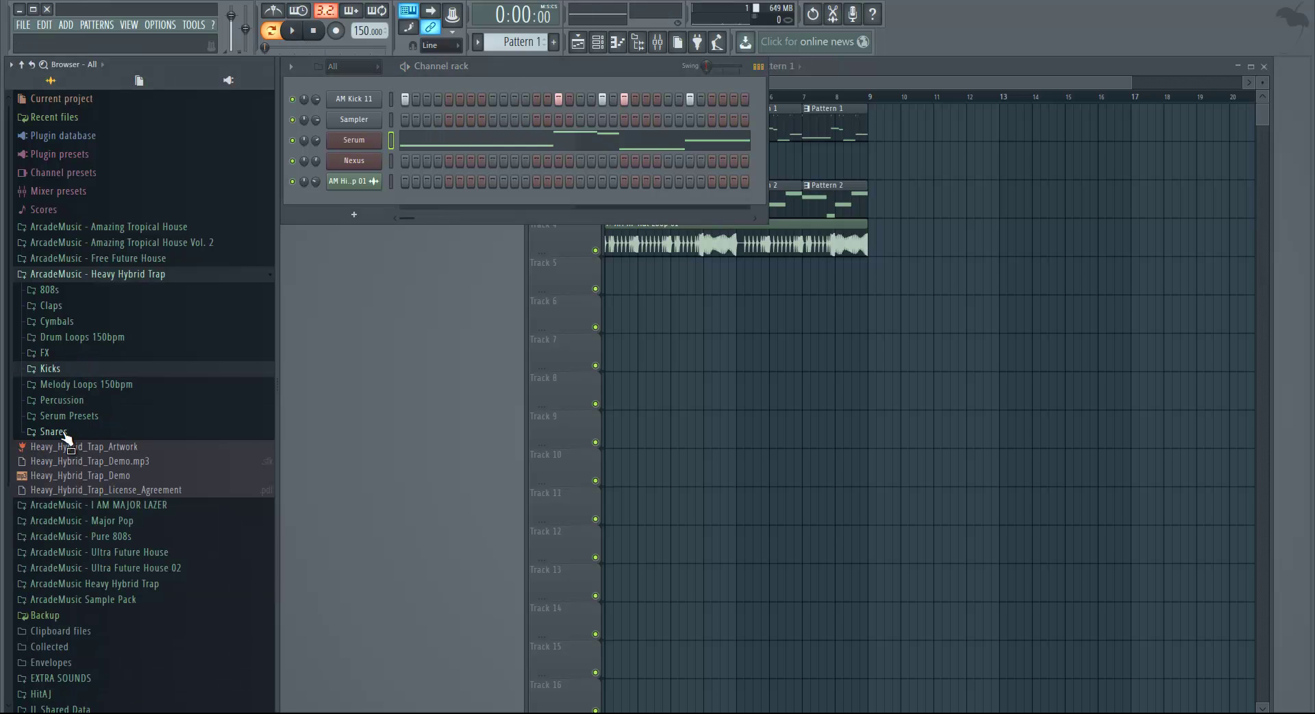
{"action": "left_click", "coordinate": [68, 431]}
{"action": "left_click", "coordinate": [97, 607]}
{"action": "left_click", "coordinate": [97, 620]}
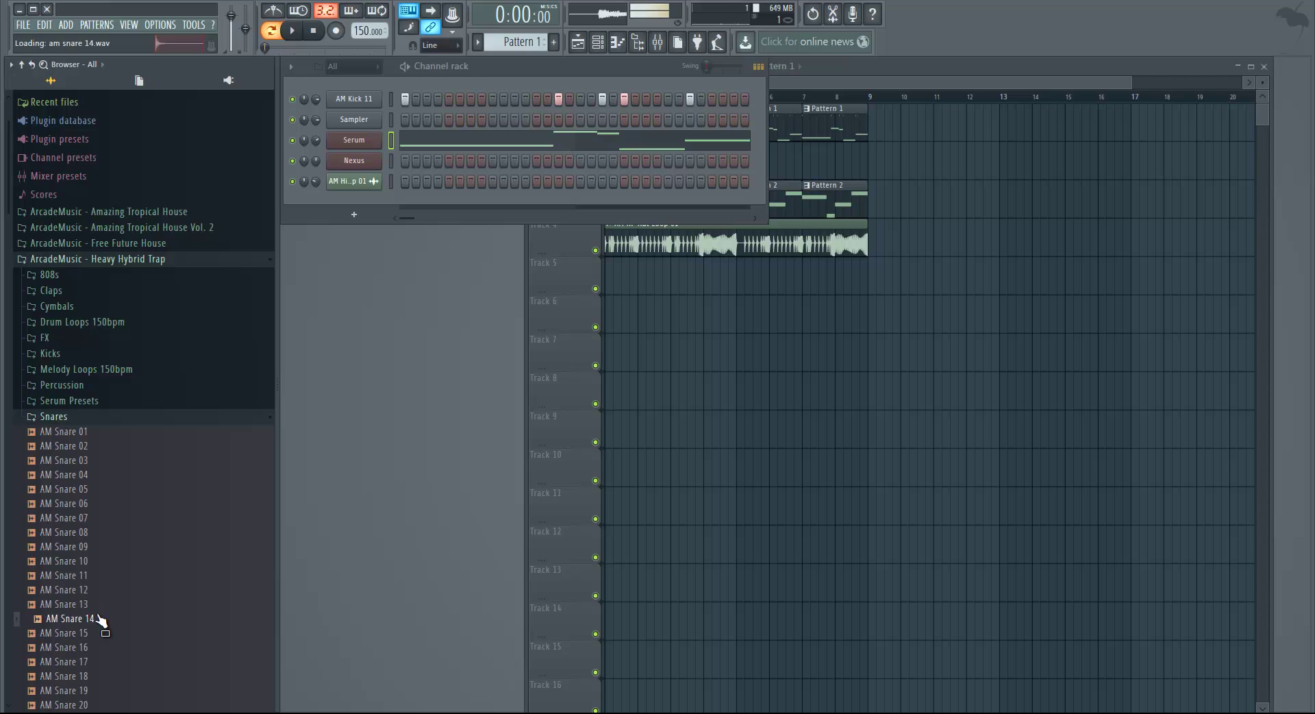
{"action": "left_click", "coordinate": [96, 630]}
{"action": "left_click_drag", "start_coordinate": [96, 637], "coordinate": [354, 120]}
- Add two snare hits and play kick and snare together to check them
{"action": "left_click", "coordinate": [492, 120]}
{"action": "left_click", "coordinate": [668, 120]}
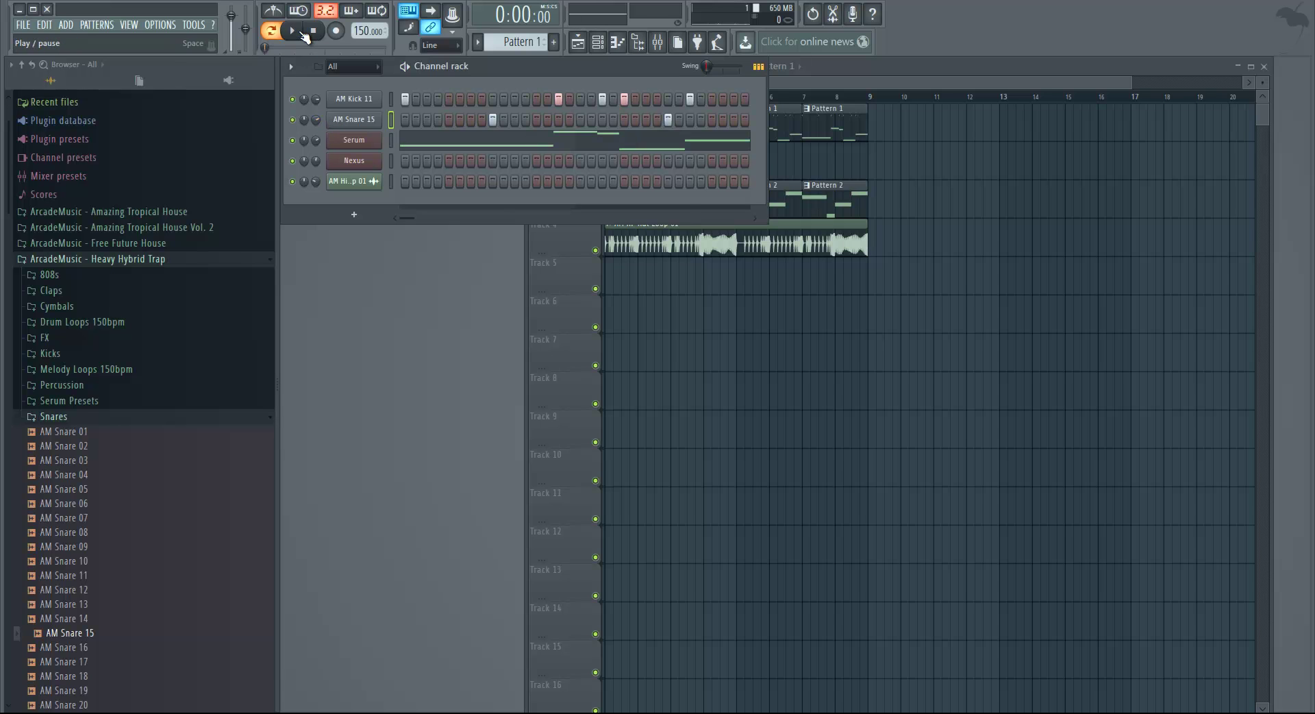
{"action": "left_click", "coordinate": [292, 31]}
{"action": "left_click", "coordinate": [360, 121]}
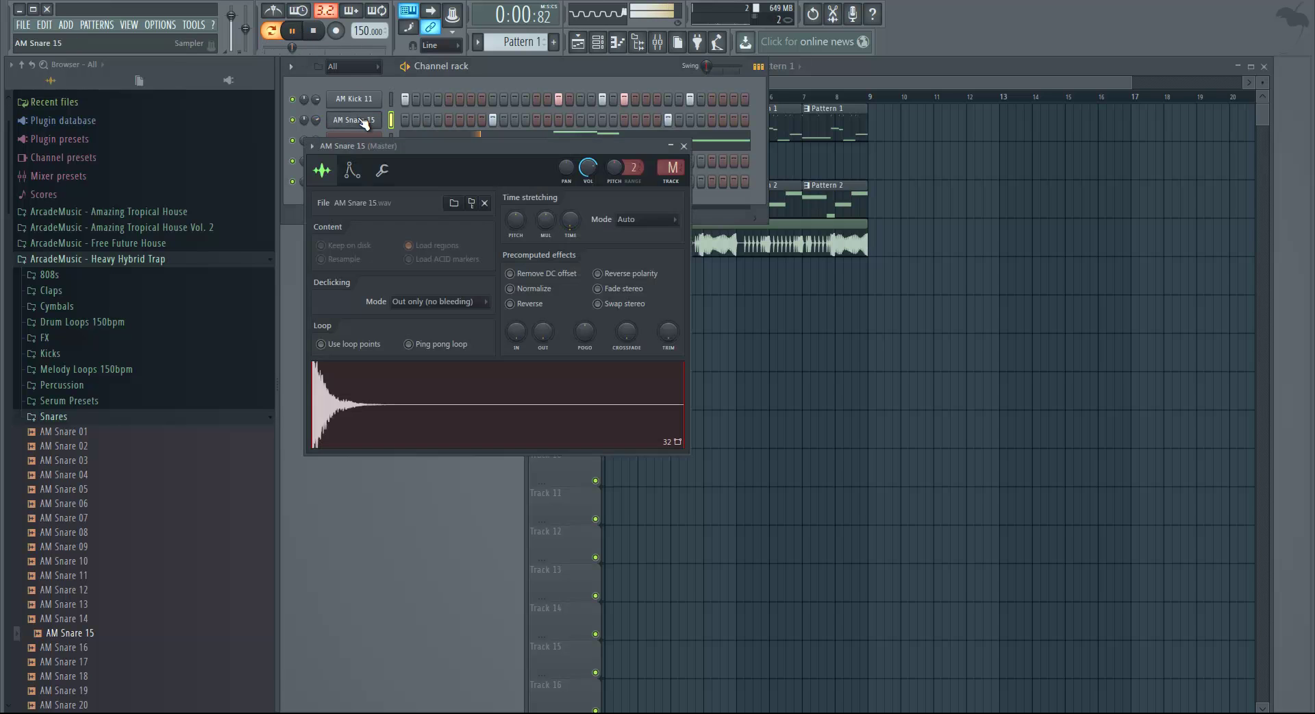
{"action": "left_click", "coordinate": [684, 146]}
{"action": "left_click", "coordinate": [316, 32]}
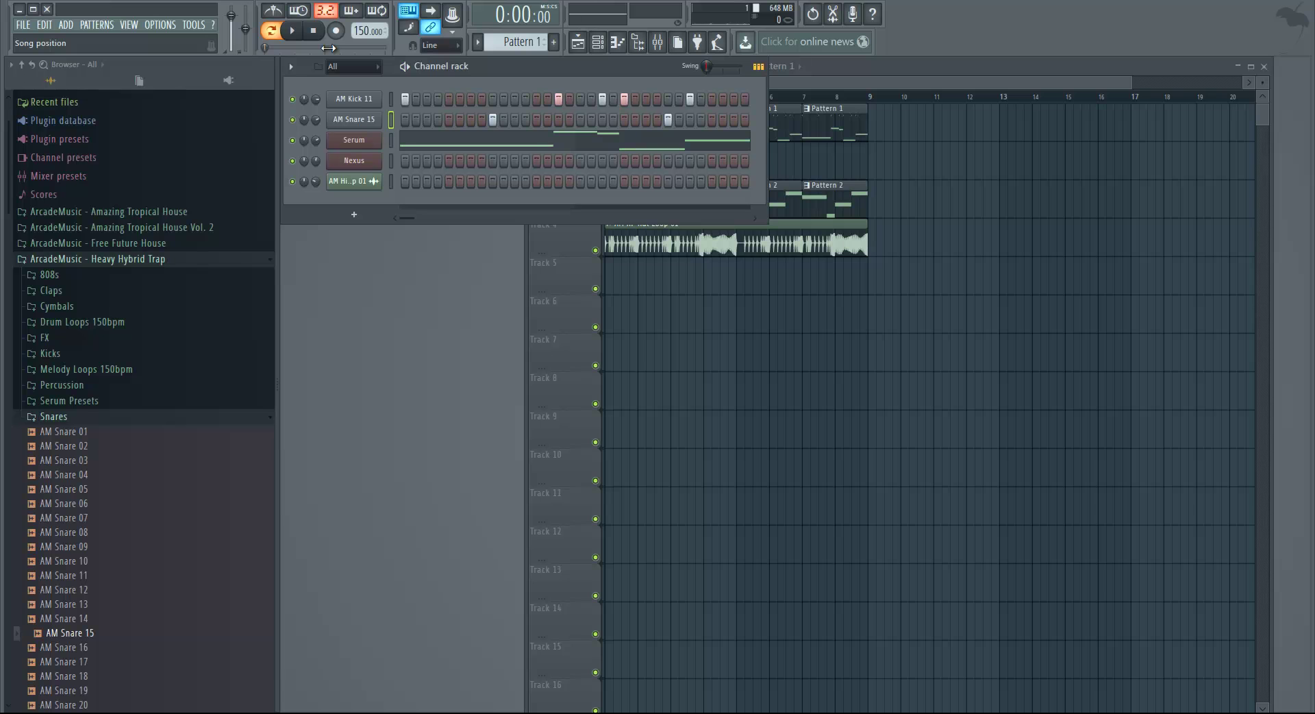
- Route AM Kick 11 to mixer Insert 1 and Serum to Insert 2 with the TRACK selectors
{"action": "left_click", "coordinate": [370, 100]}
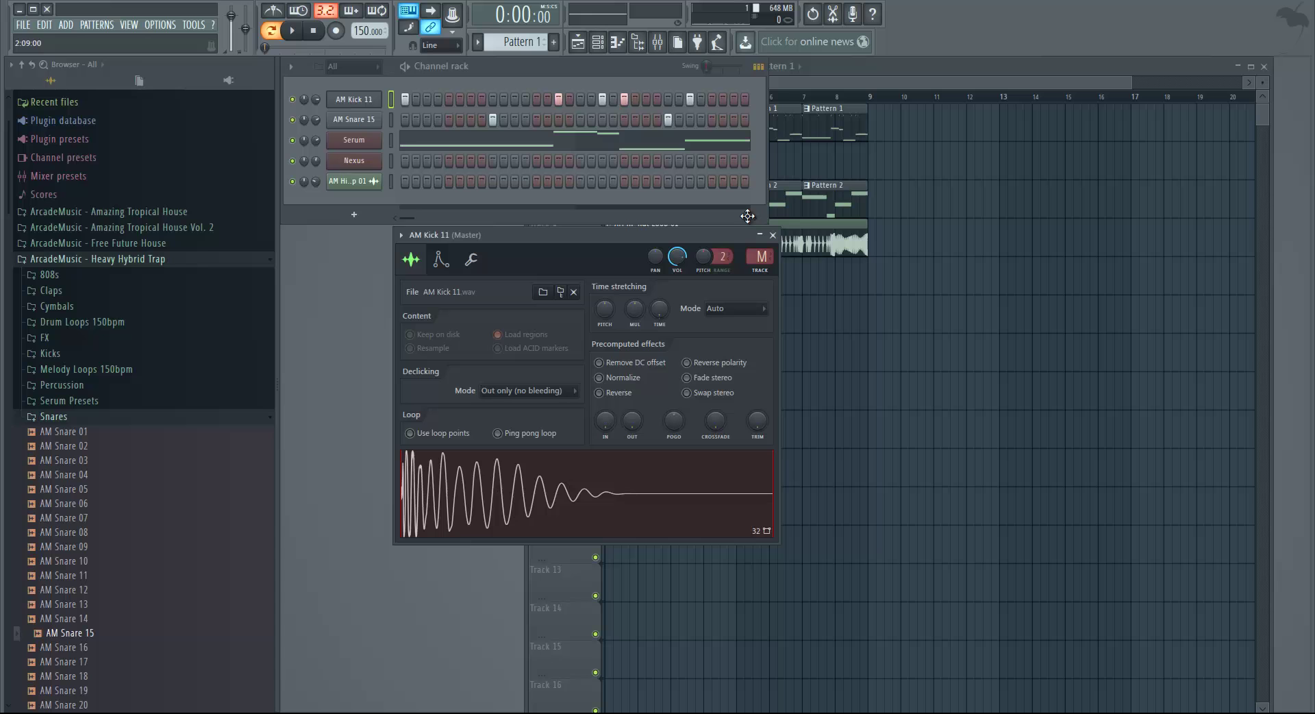
{"action": "scroll", "coordinate": [756, 255], "scroll_direction": "up", "scroll_amount": 1}
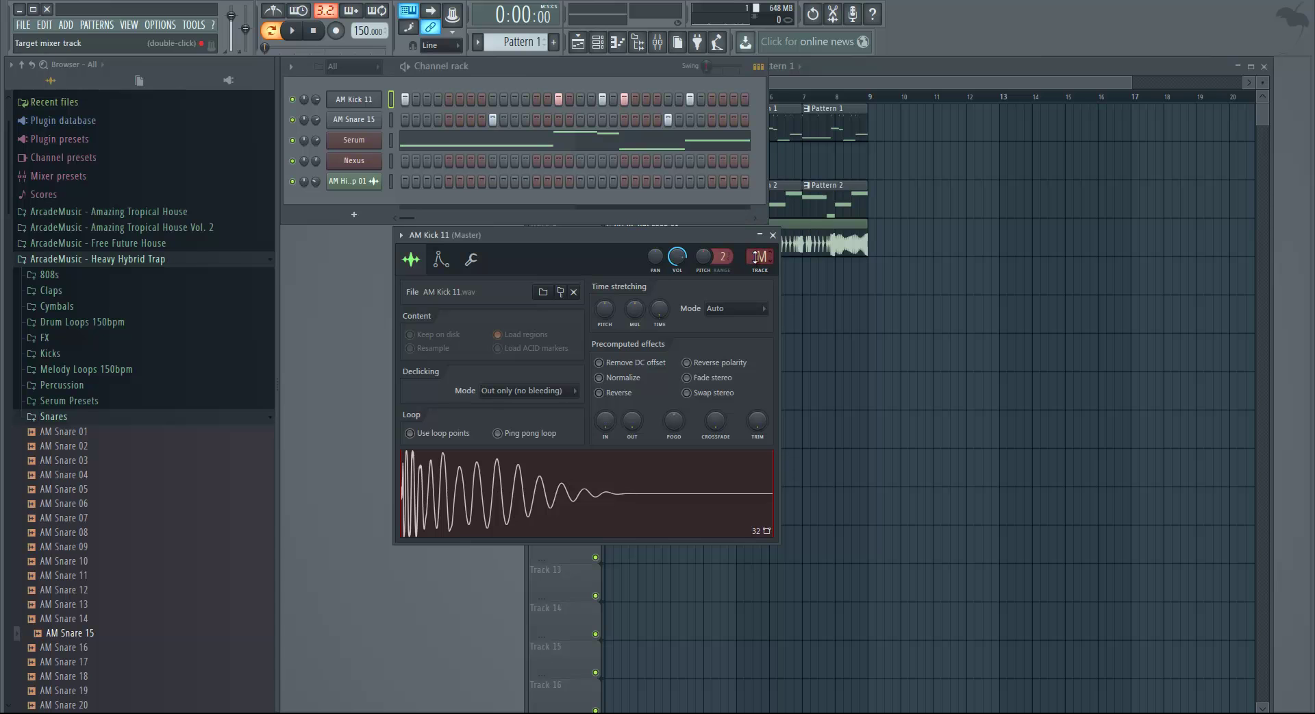
{"action": "left_click", "coordinate": [354, 140]}
{"action": "scroll", "coordinate": [973, 161], "scroll_direction": "up", "scroll_amount": 2}
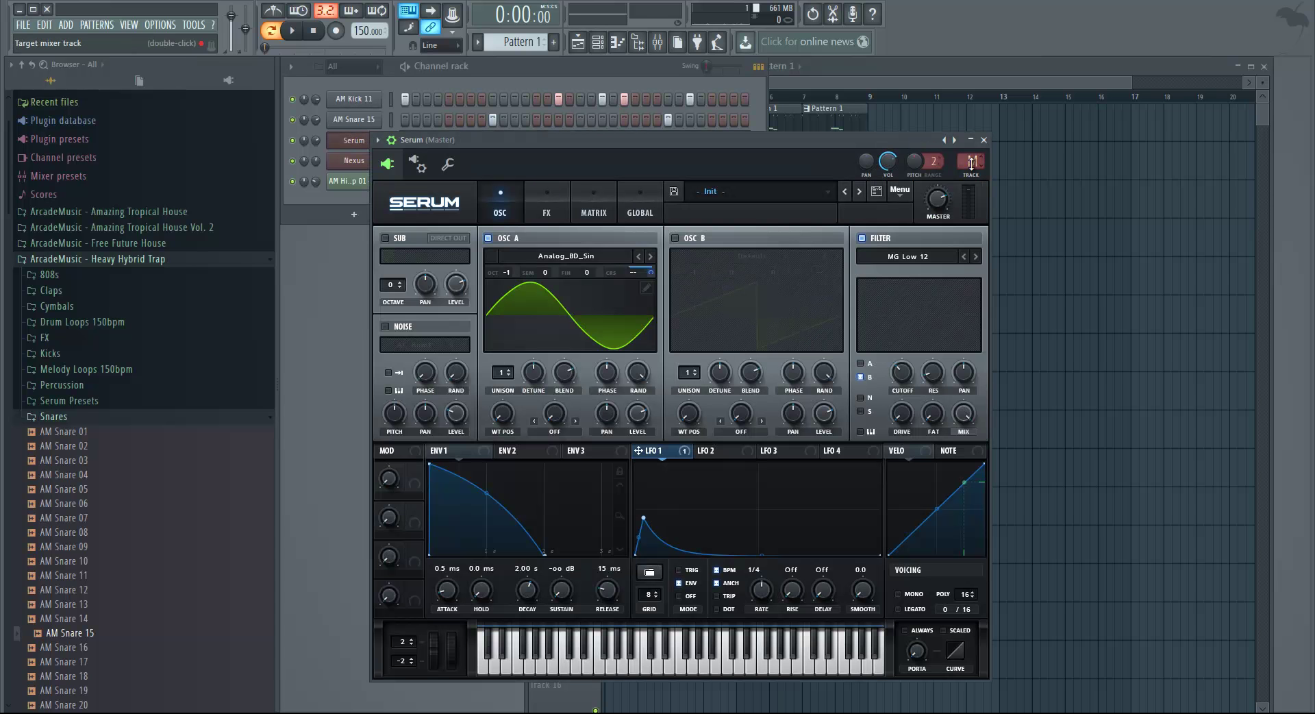
{"action": "left_click", "coordinate": [984, 140]}
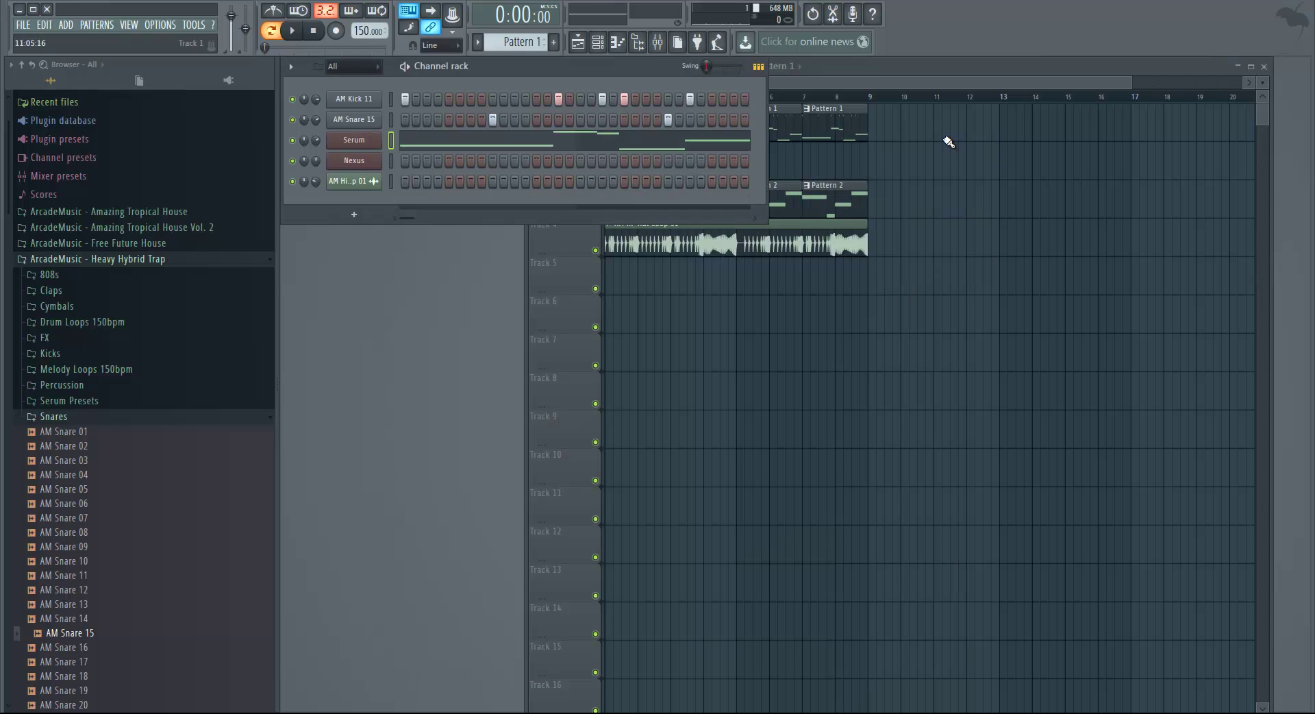
- Sidechain mixer Insert 1 (kick) into Insert 2 (Serum) using 'Sidechain to this track'
{"action": "left_click", "coordinate": [658, 46]}
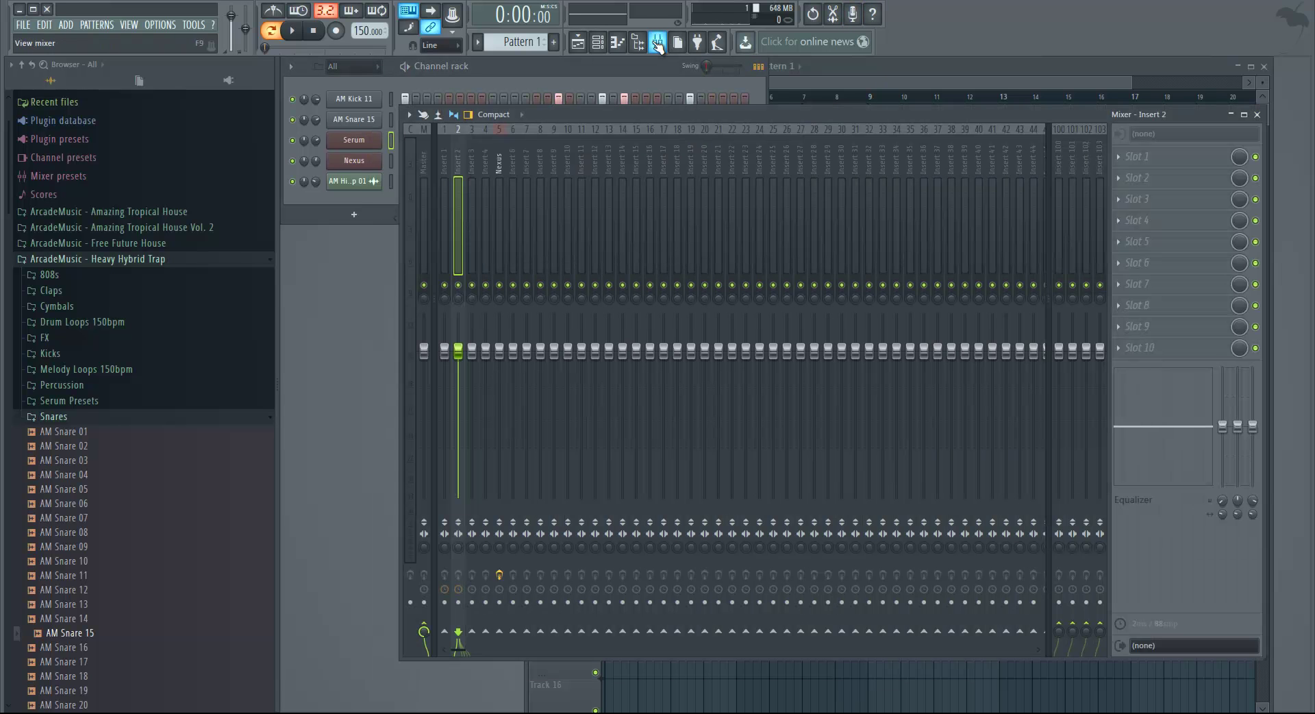
{"action": "left_click", "coordinate": [447, 149]}
{"action": "left_click", "coordinate": [453, 146]}
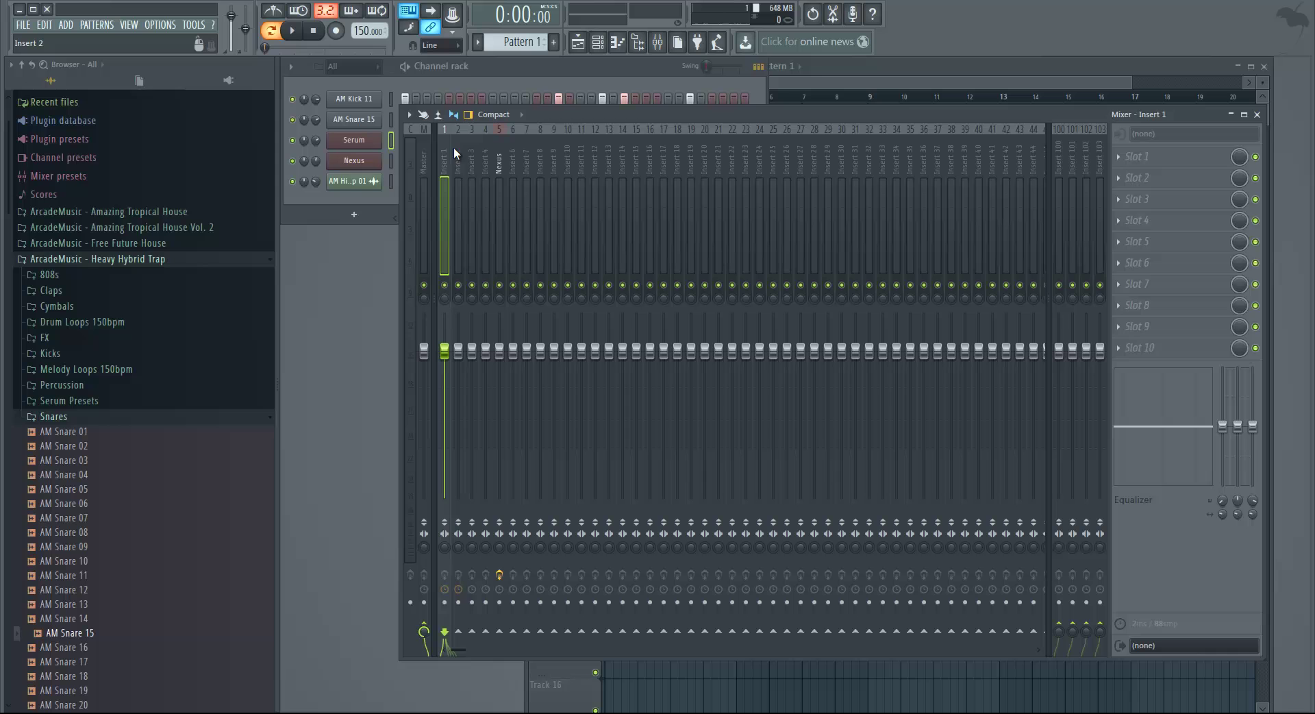
{"action": "left_click", "coordinate": [445, 137]}
{"action": "right_click", "coordinate": [461, 636]}
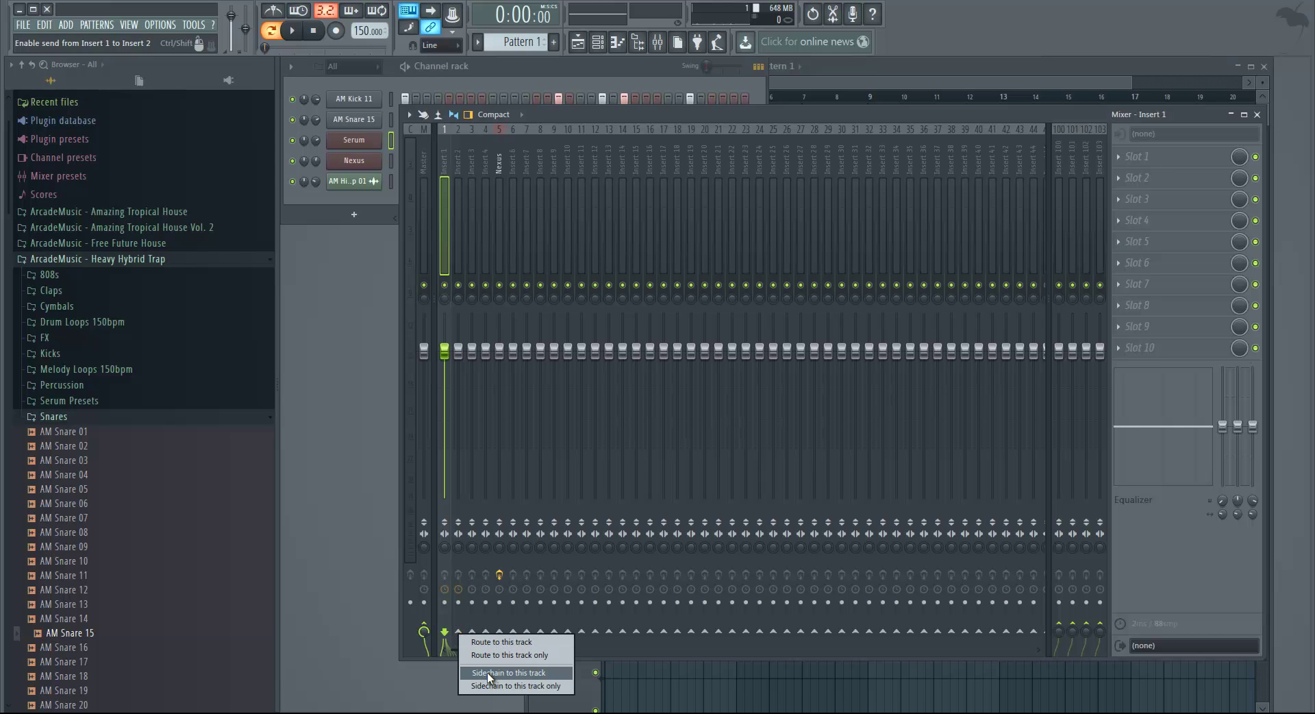
{"action": "left_click", "coordinate": [508, 673]}
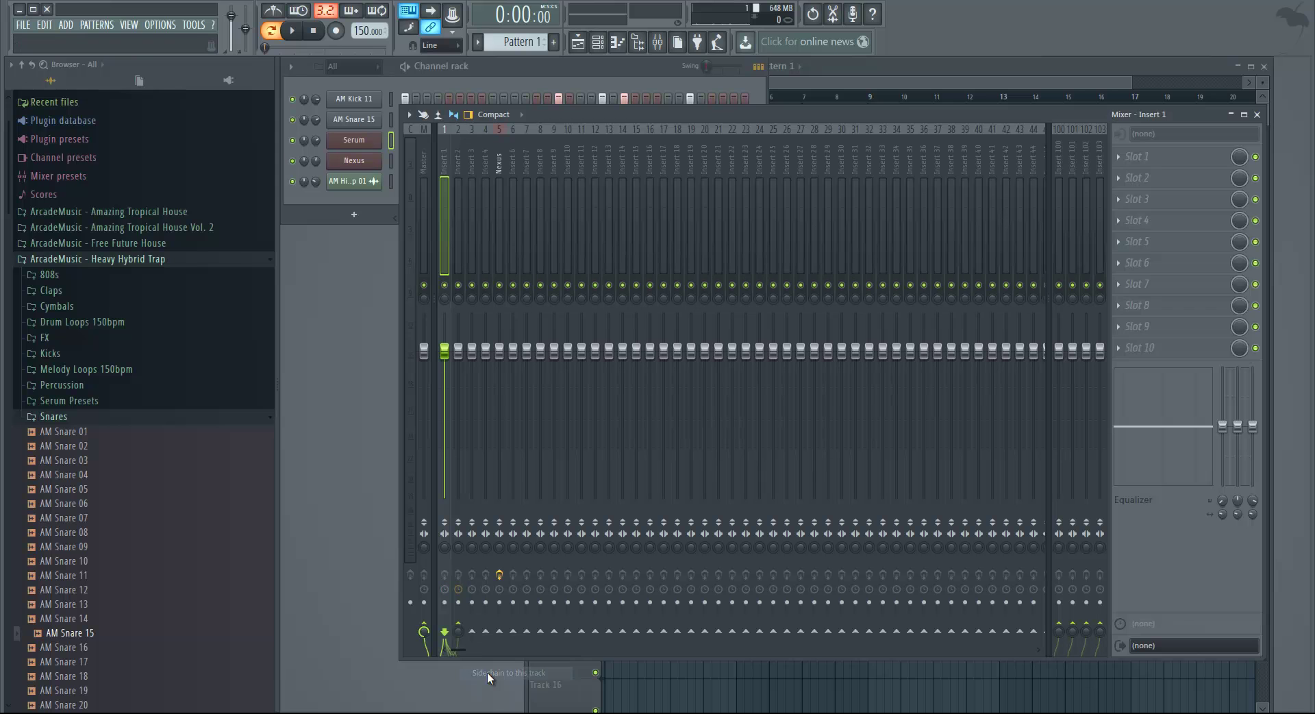
{"action": "left_click", "coordinate": [457, 158]}
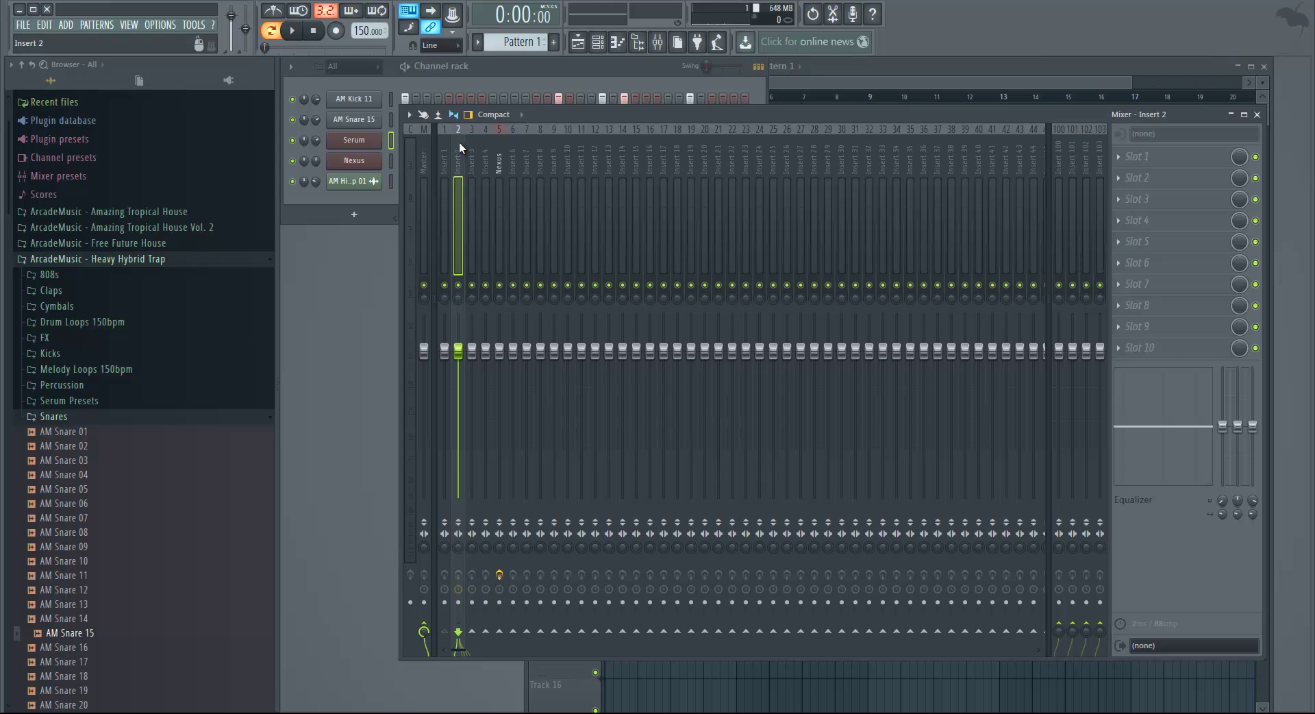
- Load Fruity Limiter on Insert 2's last slot in compressor mode, sidechained from Insert 1
{"action": "left_click", "coordinate": [1135, 351]}
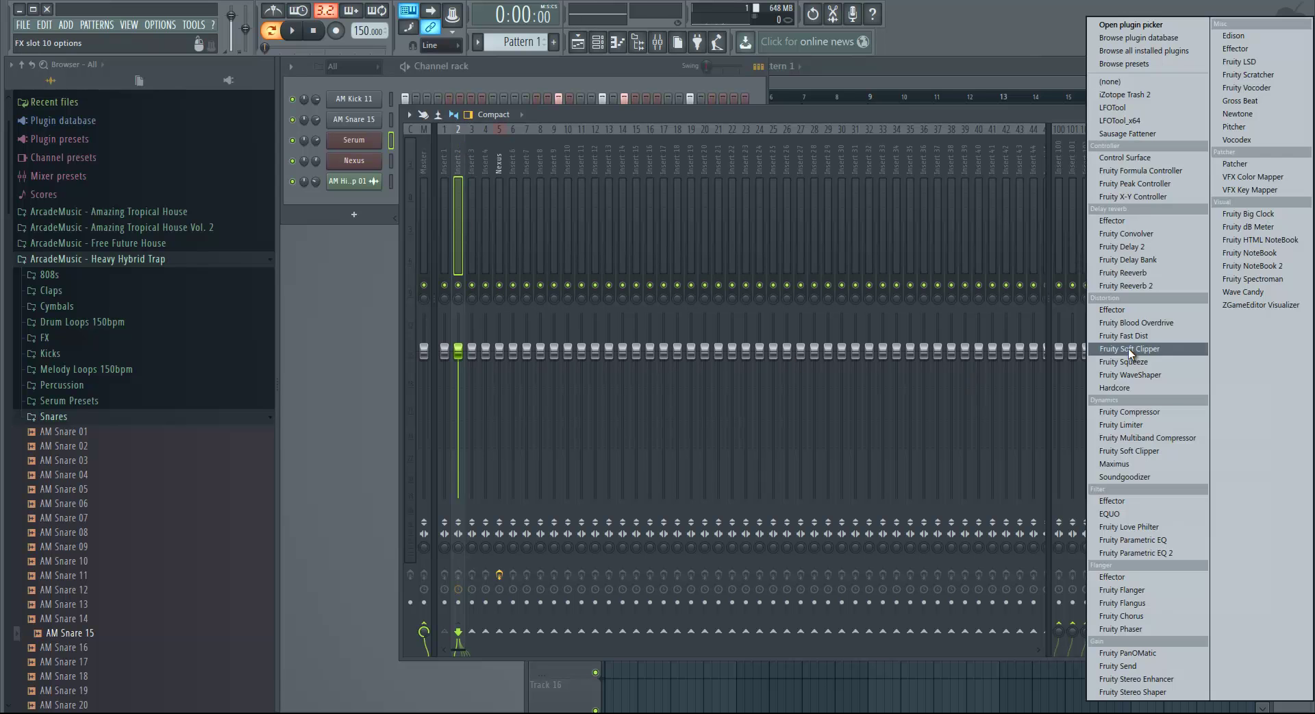
{"action": "left_click", "coordinate": [1143, 426]}
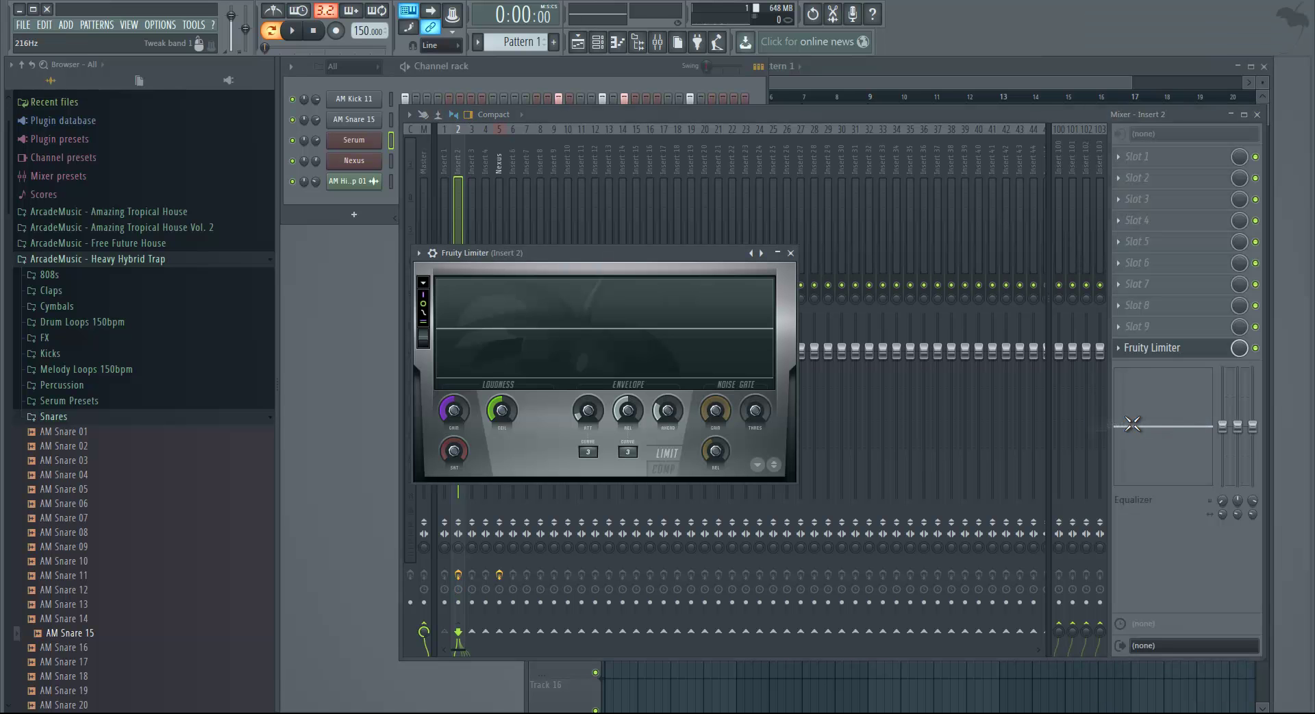
{"action": "left_click", "coordinate": [671, 470]}
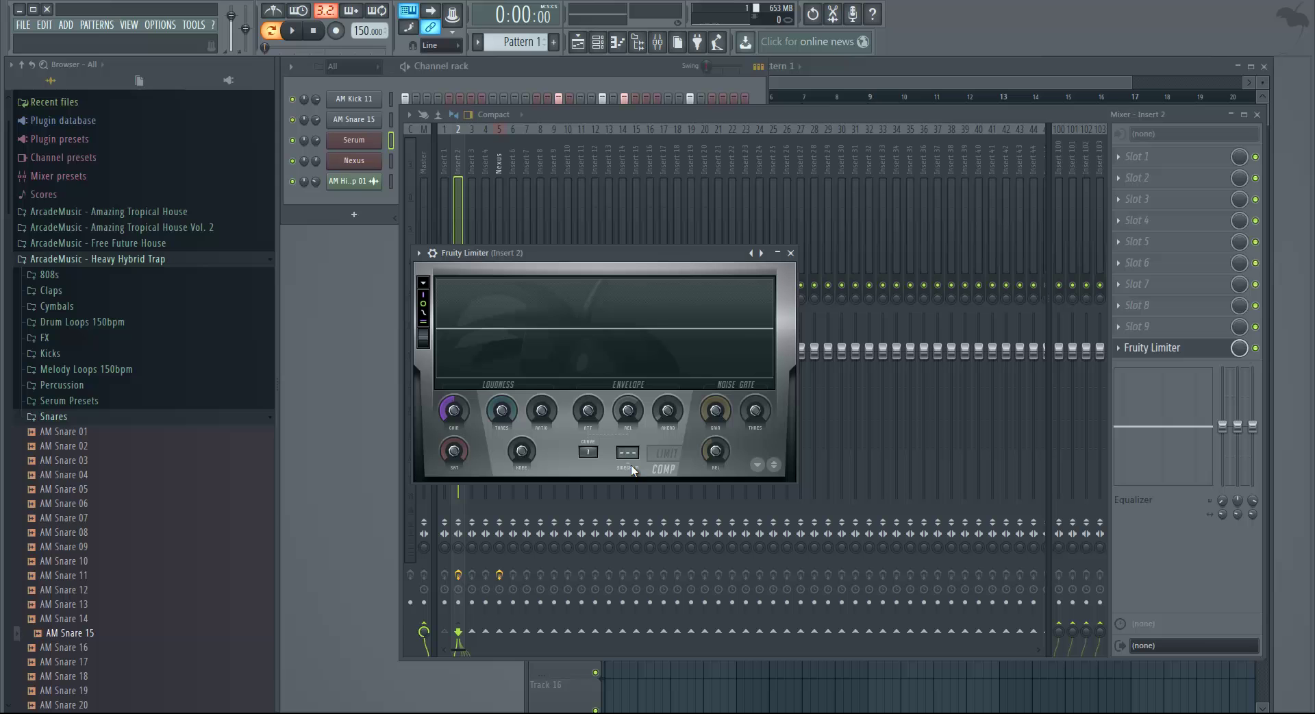
{"action": "left_click_drag", "start_coordinate": [631, 469], "coordinate": [640, 414]}
{"action": "left_click", "coordinate": [628, 453]}
{"action": "left_click", "coordinate": [653, 476]}
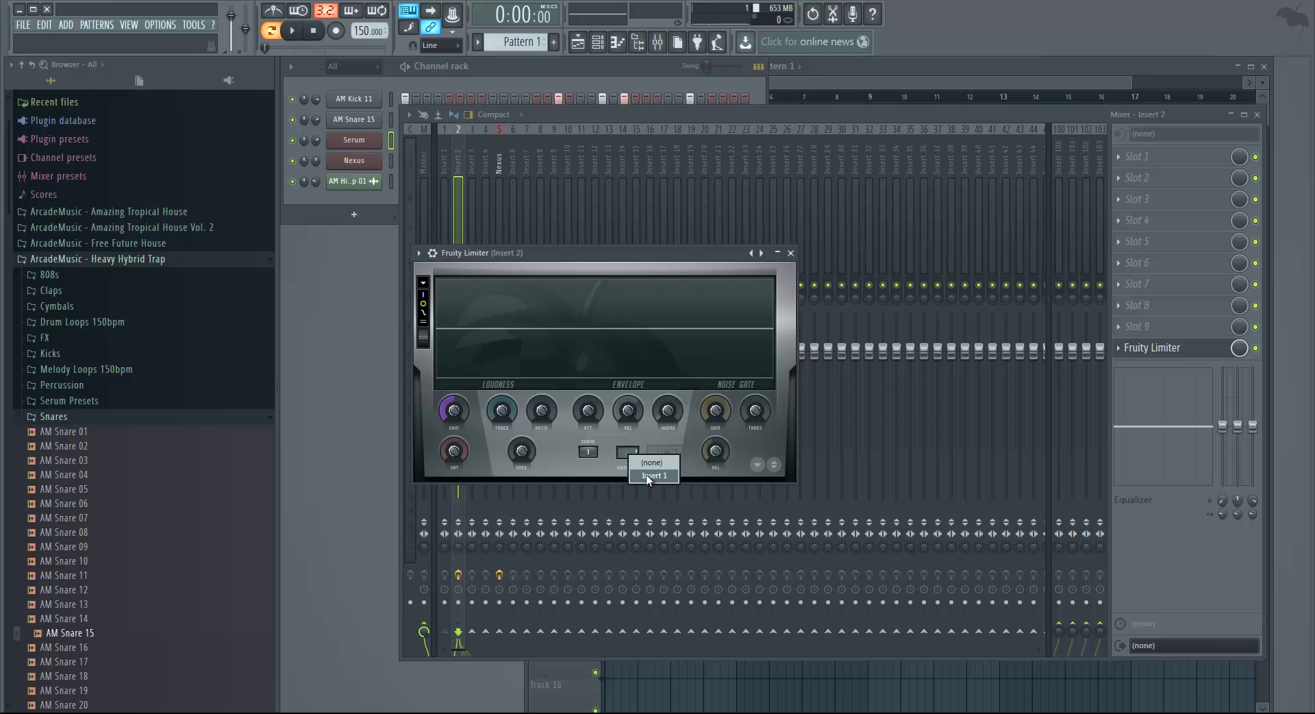
{"action": "left_click", "coordinate": [441, 154]}
{"action": "left_click", "coordinate": [455, 149]}
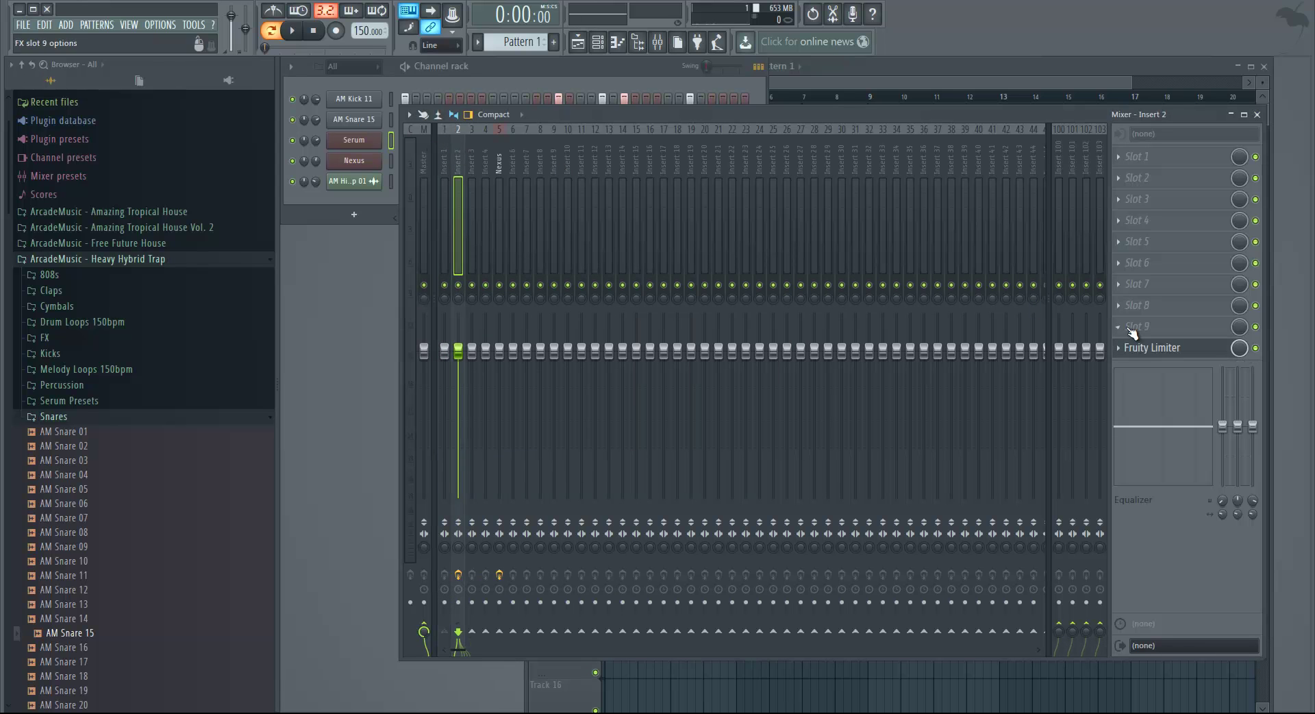
- Set the limiter's ratio to 1.8:1 and fine-tune the threshold to about -23.3 dB during playback
{"action": "left_click", "coordinate": [1151, 347]}
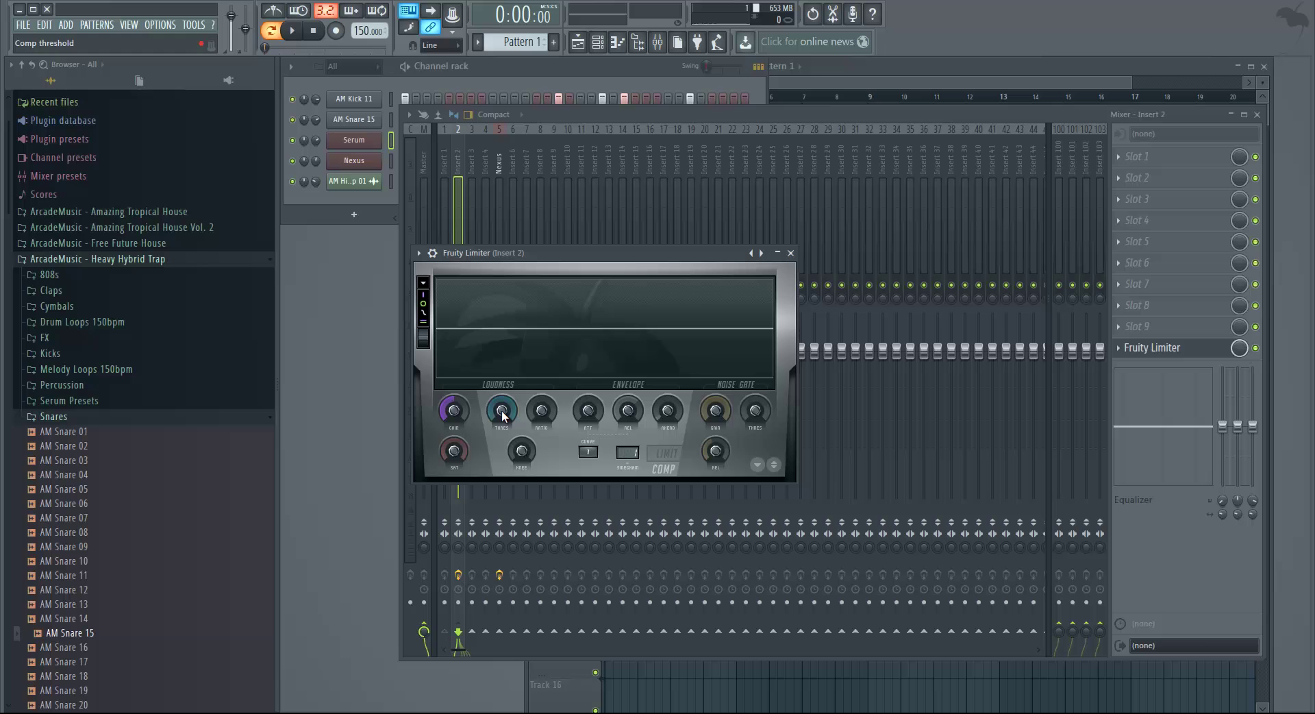
{"action": "left_click_drag", "start_coordinate": [500, 409], "coordinate": [514, 546]}
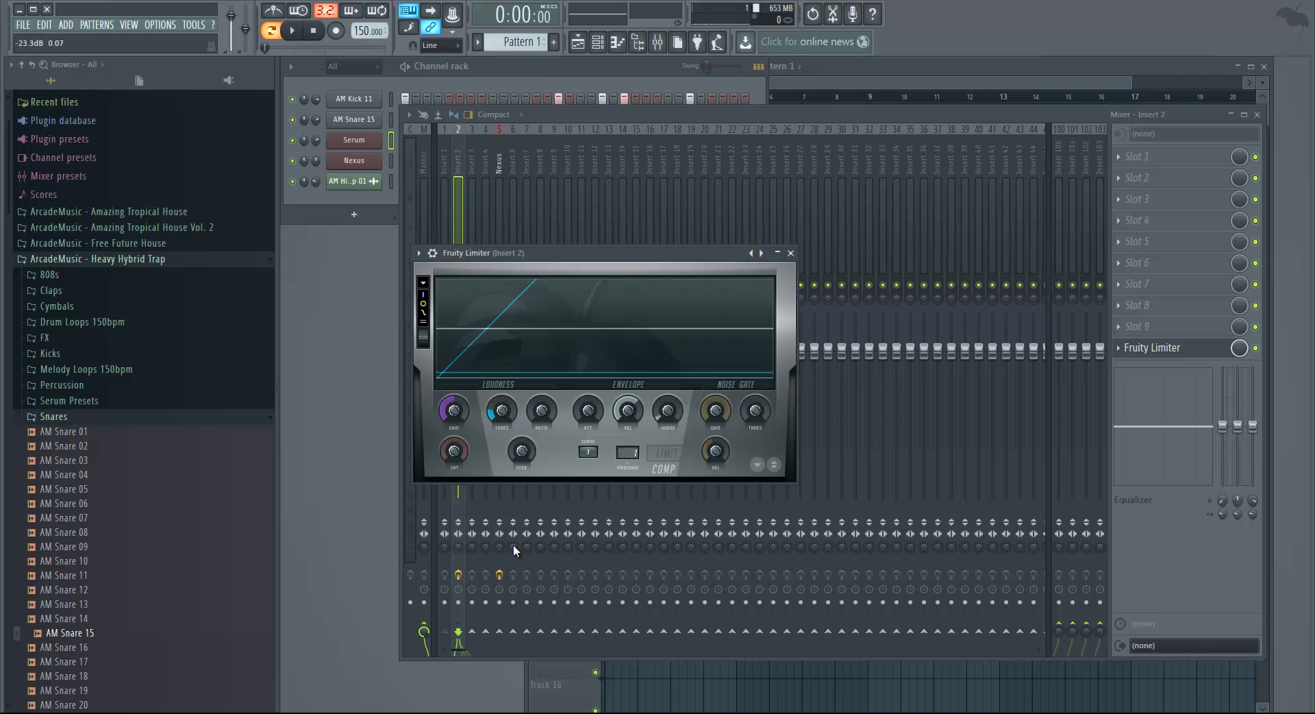
{"action": "left_click_drag", "start_coordinate": [551, 409], "coordinate": [546, 364]}
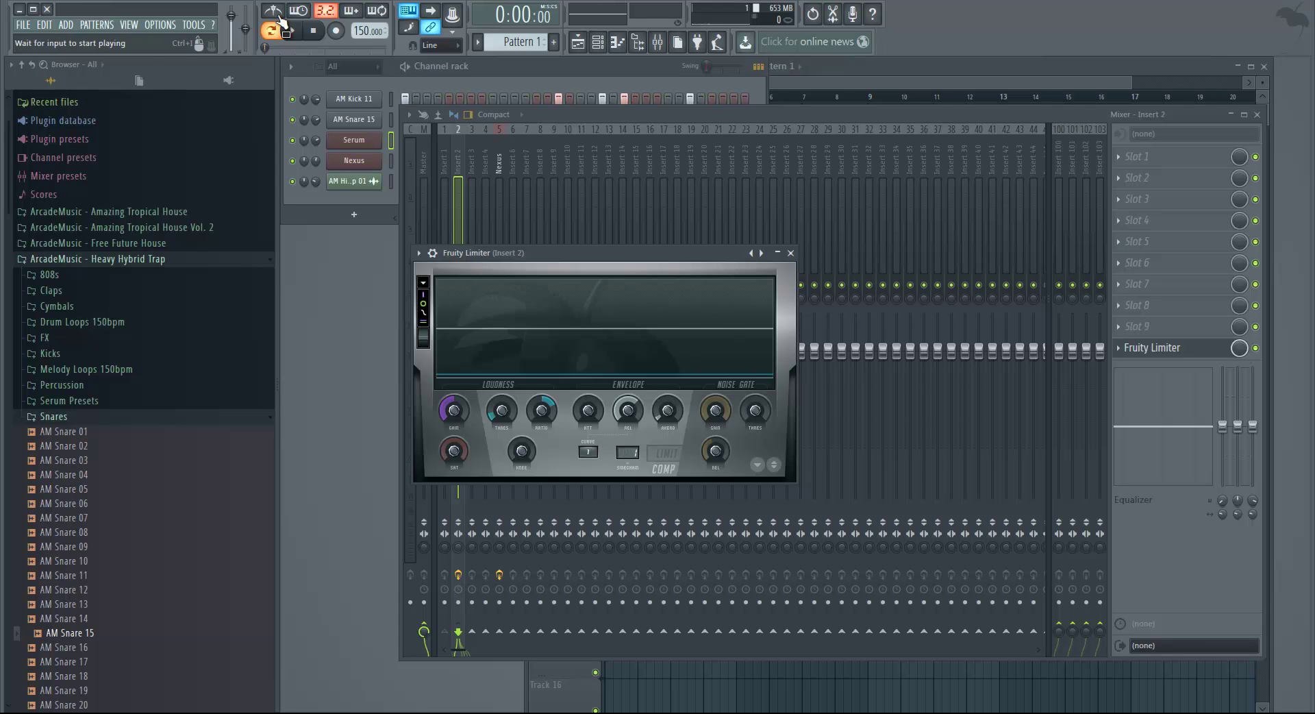
{"action": "left_click", "coordinate": [294, 31]}
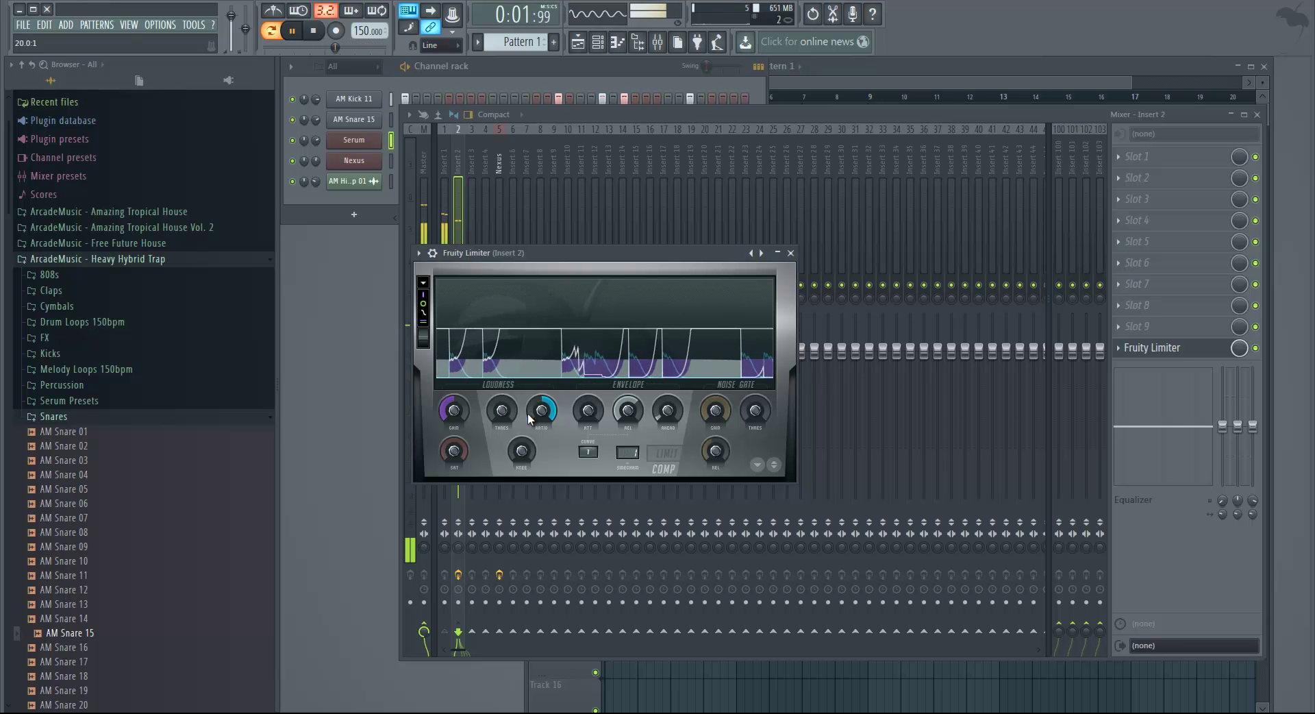
{"action": "left_click_drag", "start_coordinate": [496, 417], "coordinate": [504, 384]}
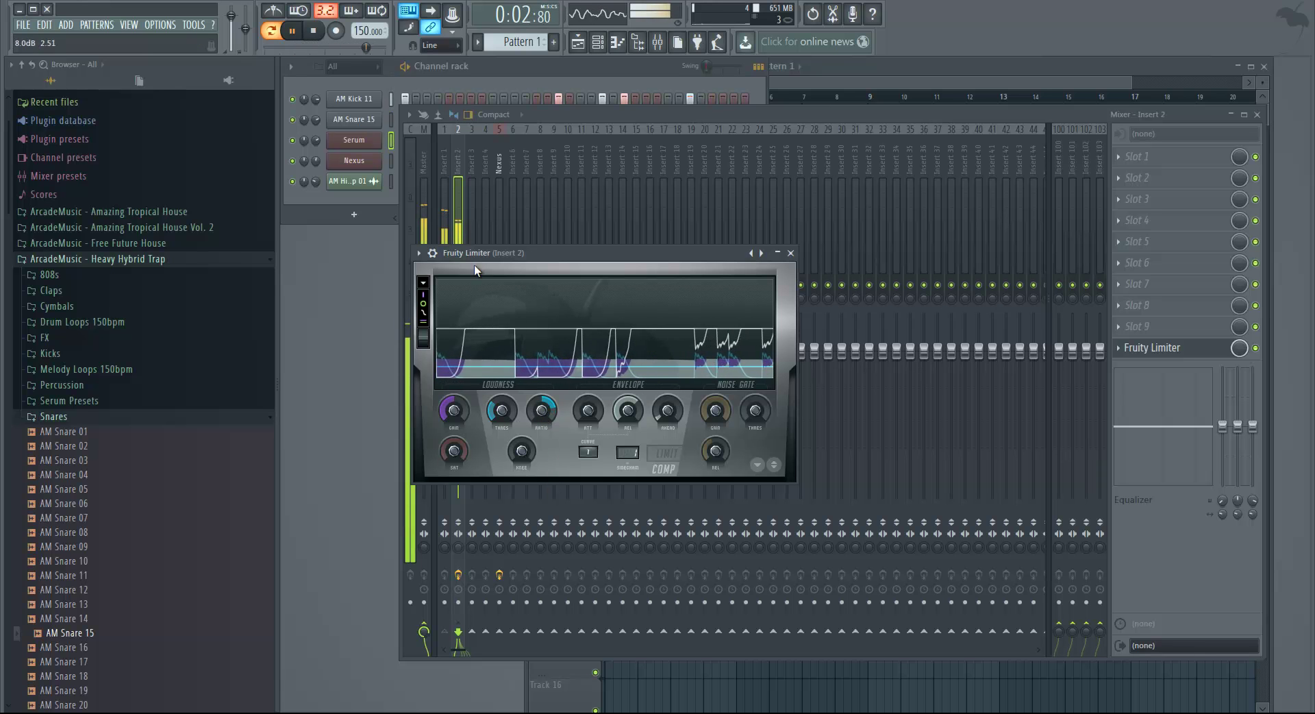
{"action": "left_click_drag", "start_coordinate": [502, 414], "coordinate": [502, 431]}
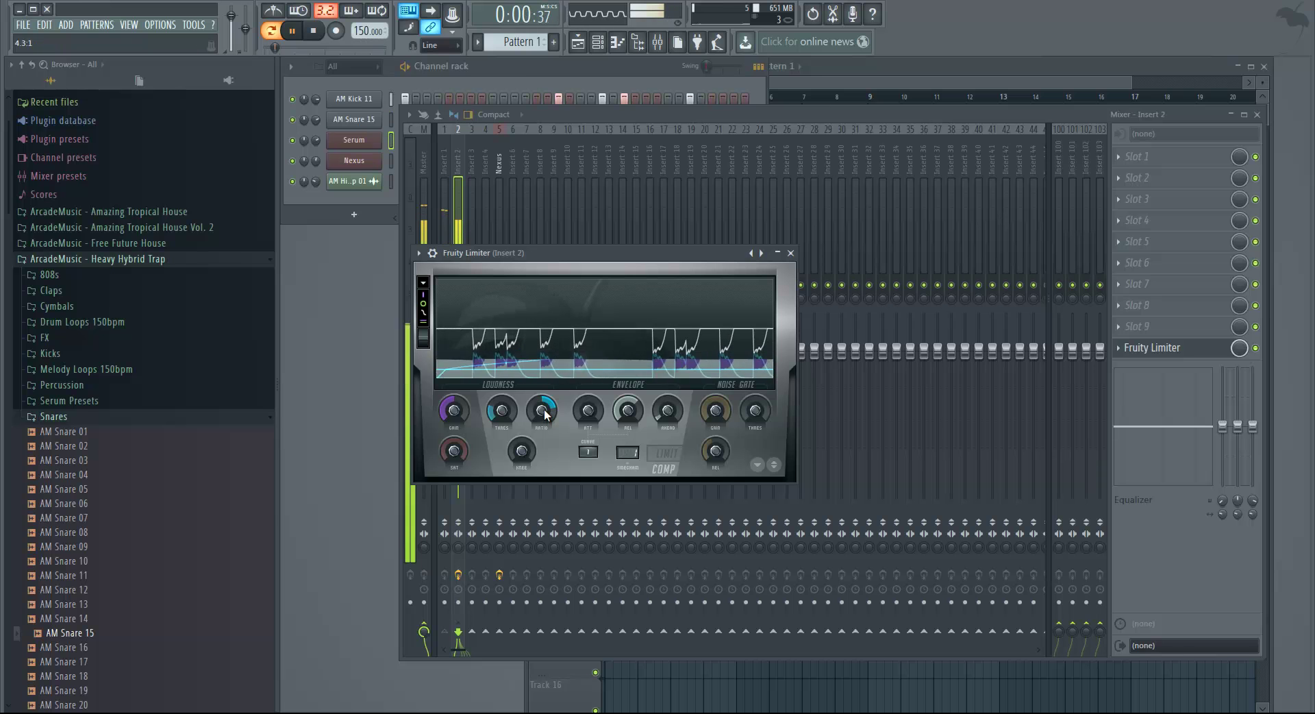
{"action": "left_click_drag", "start_coordinate": [511, 413], "coordinate": [508, 422]}
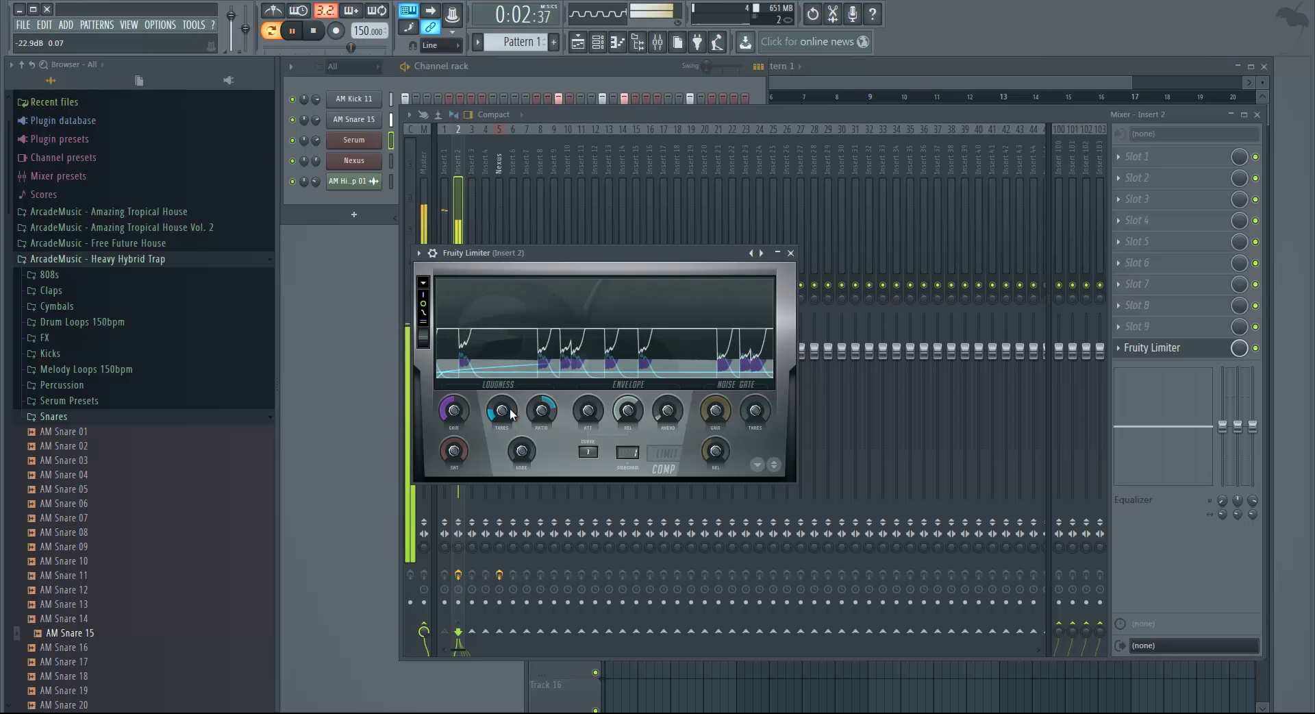
{"action": "left_click", "coordinate": [328, 32]}
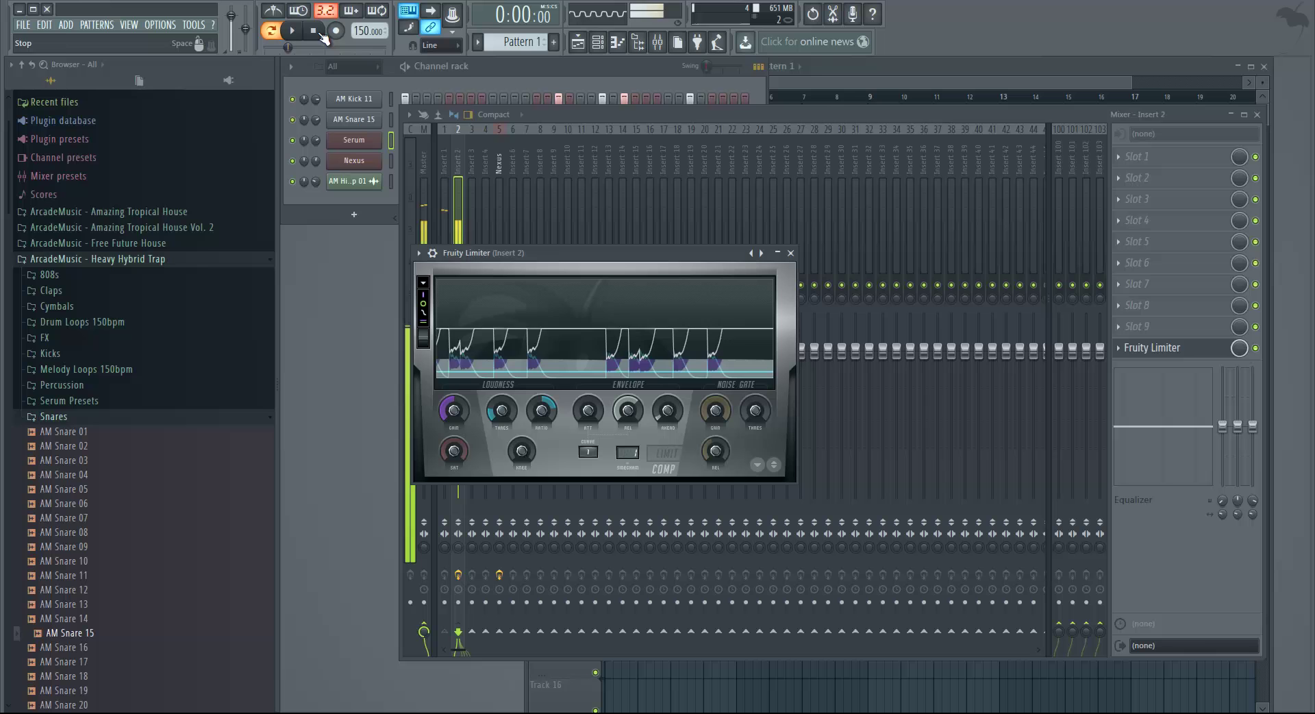
- Bypass the Fruity Limiter on Insert 2 and play the pattern to compare
{"action": "key", "text": "F6"}
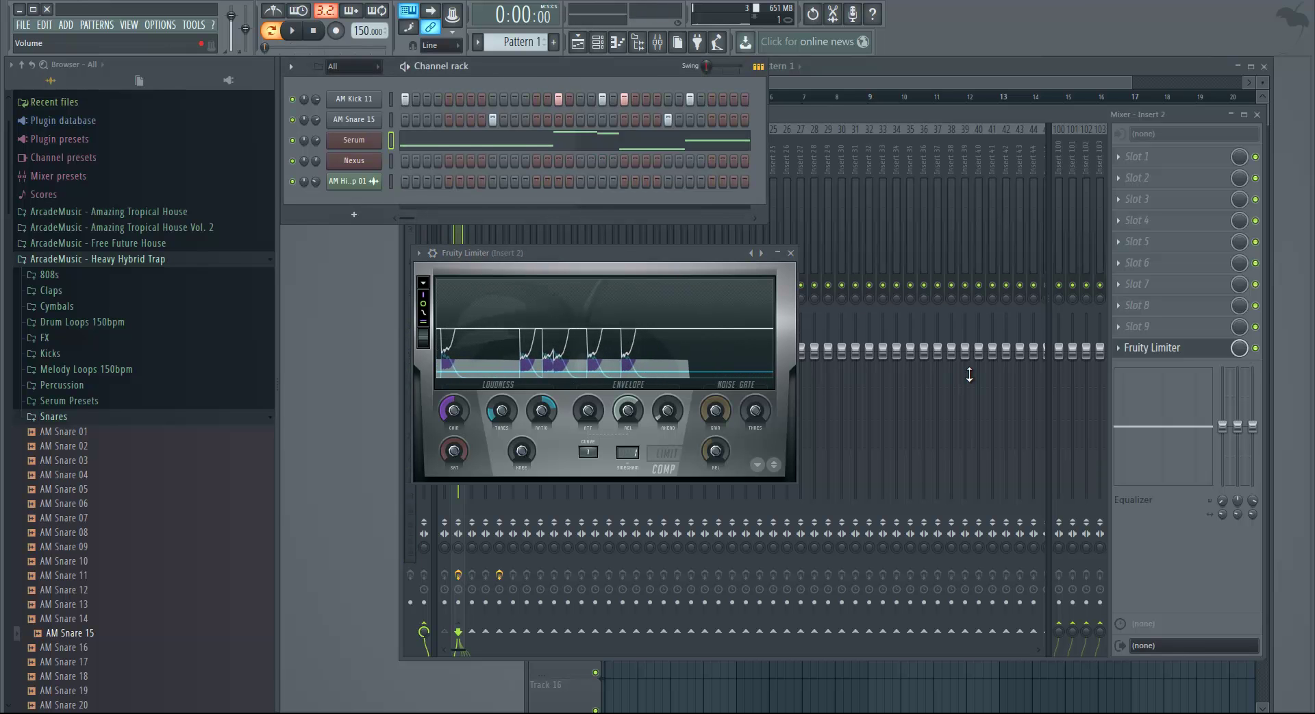
{"action": "left_click", "coordinate": [1257, 349]}
{"action": "key", "text": "space"}
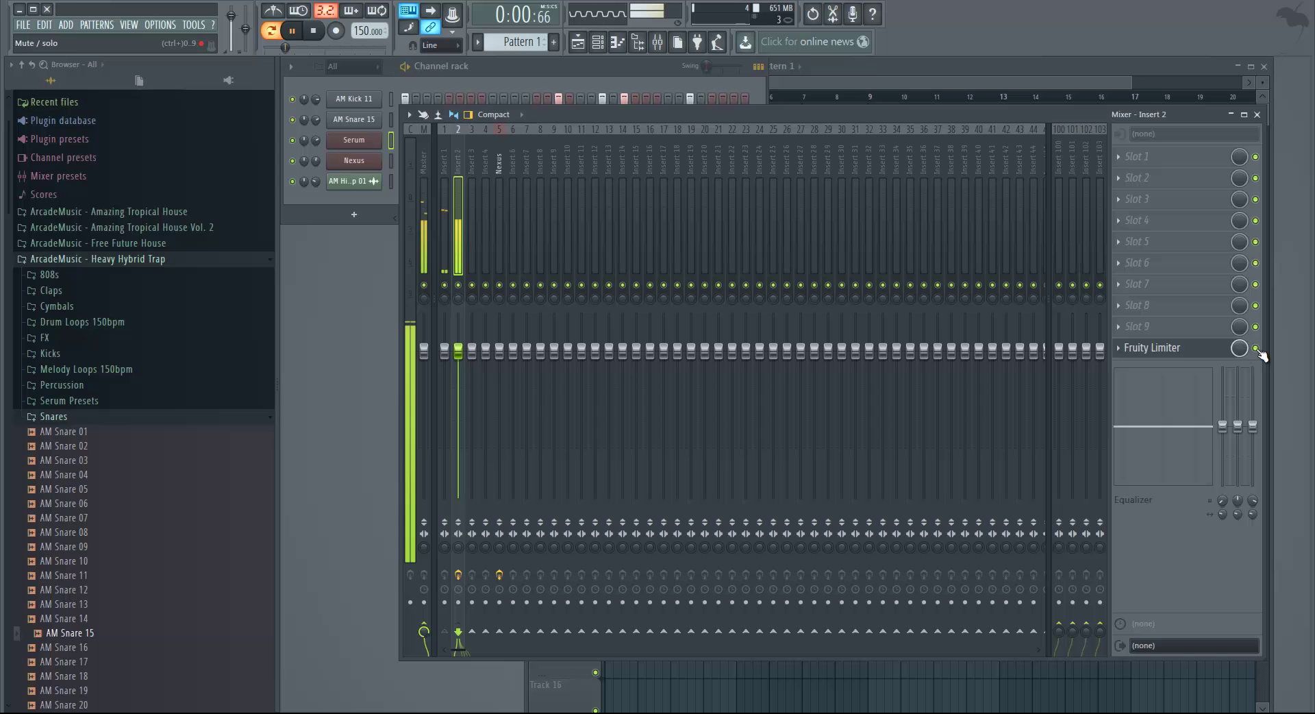
{"action": "left_click", "coordinate": [315, 31]}
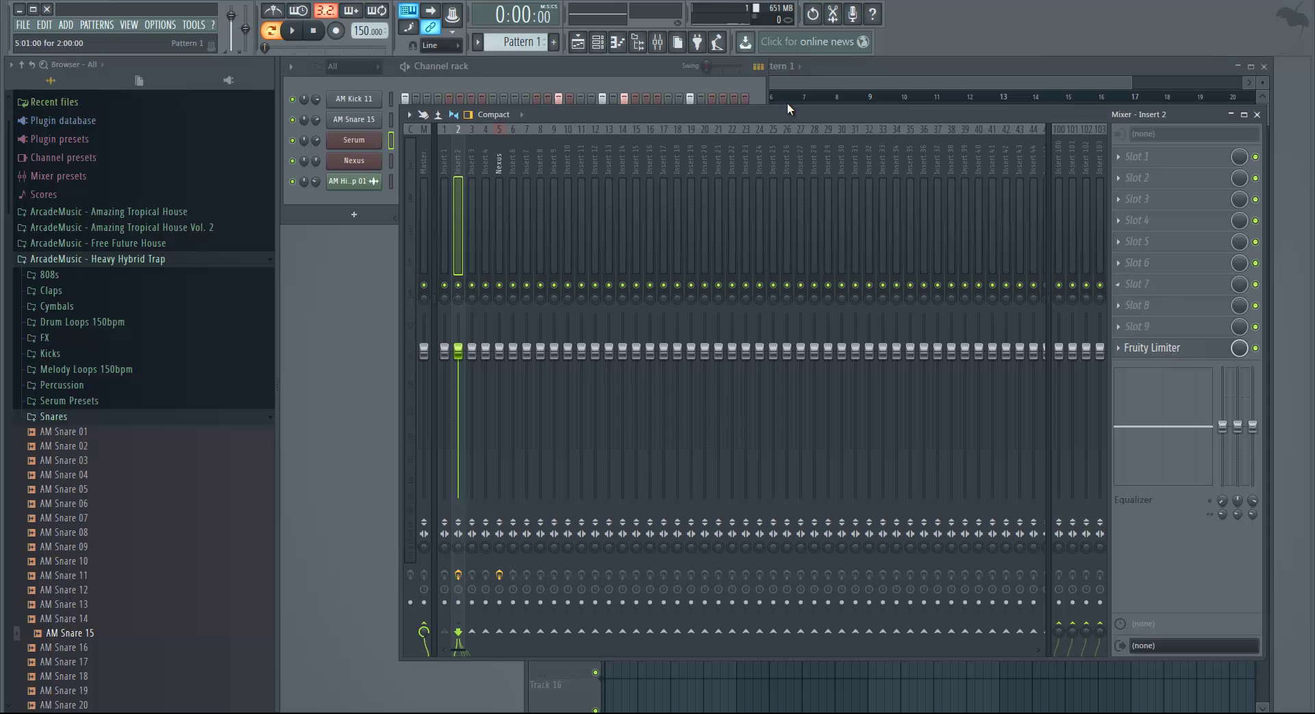
- Load Fruity Parametric EQ 2 in Insert 2's first slot and cut band 2 near 144 Hz with Serum soloed
{"action": "left_click", "coordinate": [1128, 162]}
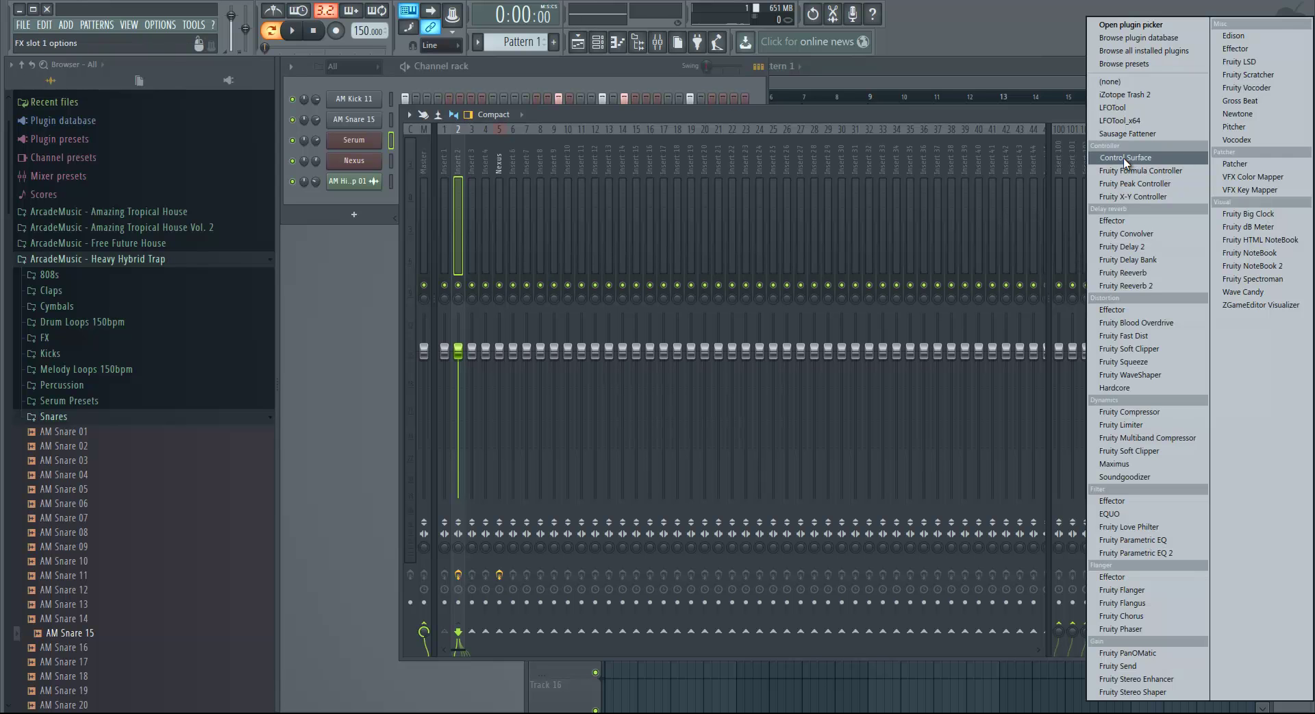
{"action": "left_click", "coordinate": [1160, 554]}
{"action": "left_click", "coordinate": [609, 72]}
{"action": "right_click", "coordinate": [292, 140]}
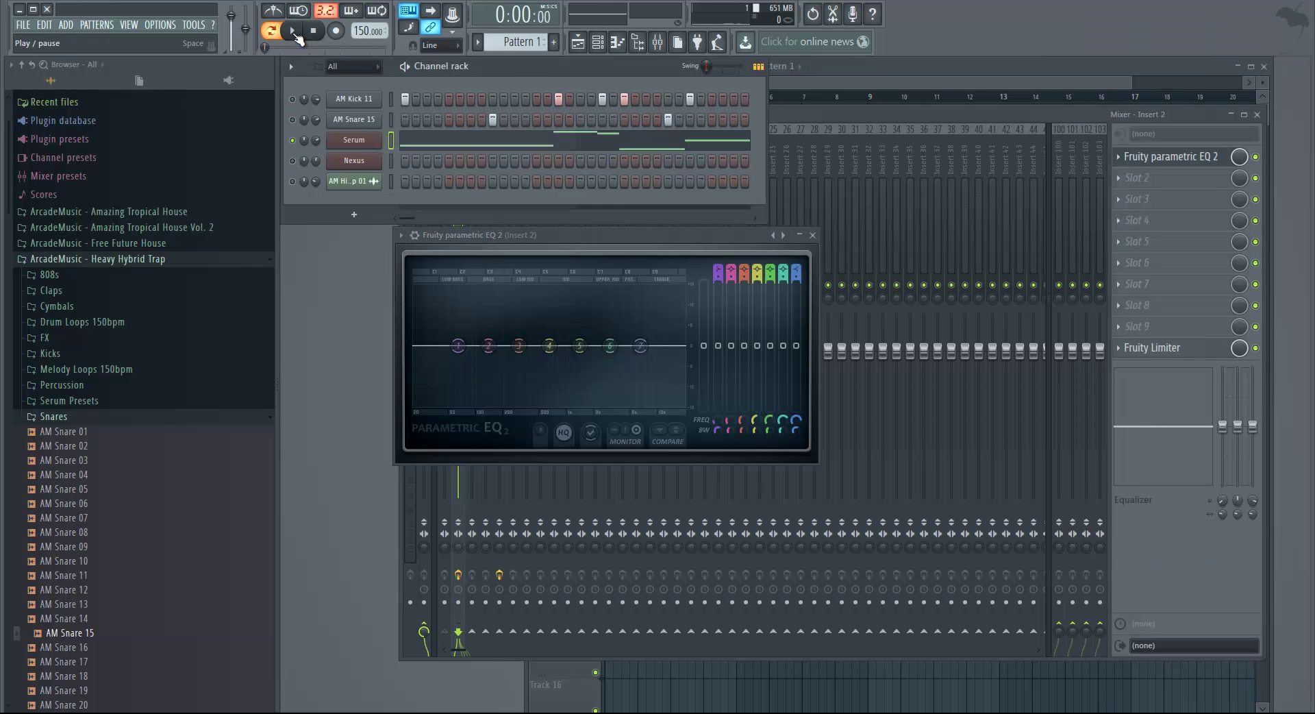
{"action": "left_click", "coordinate": [294, 32]}
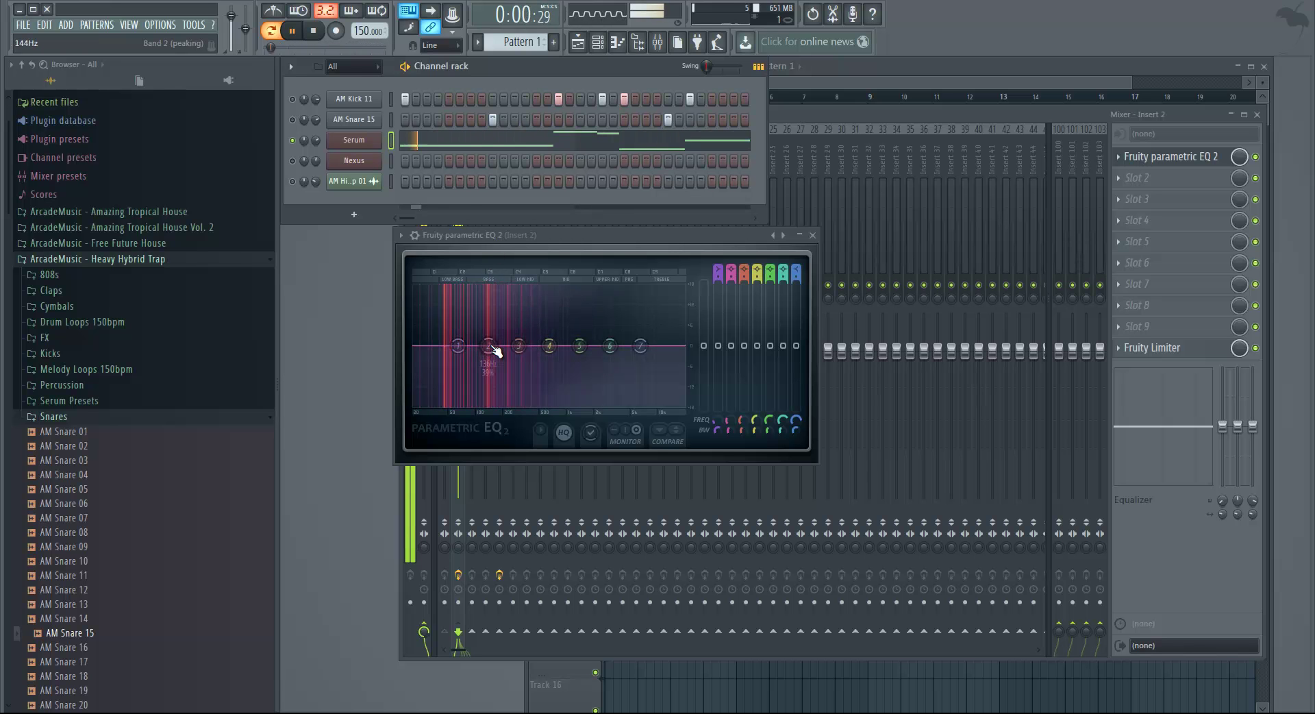
{"action": "mouse_move", "coordinate": [493, 351]}
{"action": "left_mouse_down"}
{"action": "mouse_move", "coordinate": [461, 377]}
{"action": "mouse_move", "coordinate": [498, 383]}
{"action": "left_mouse_up"}
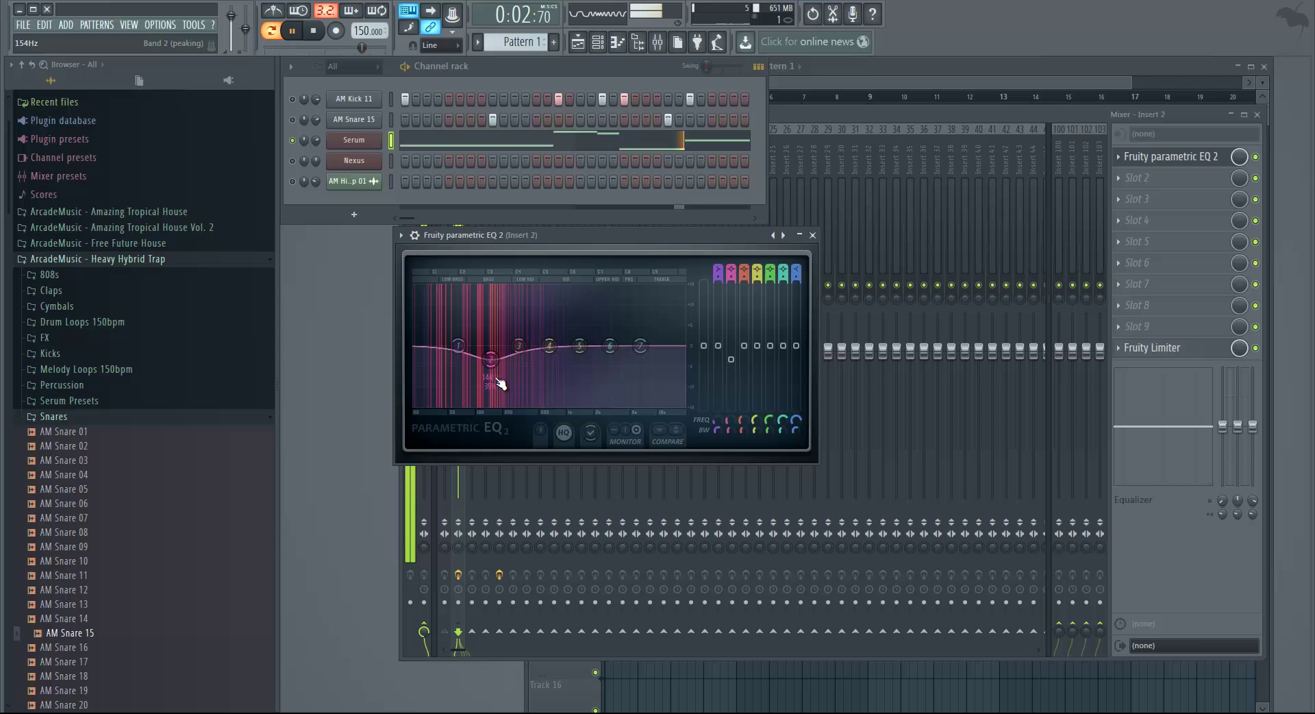
{"action": "left_click_drag", "start_coordinate": [490, 359], "coordinate": [493, 362]}
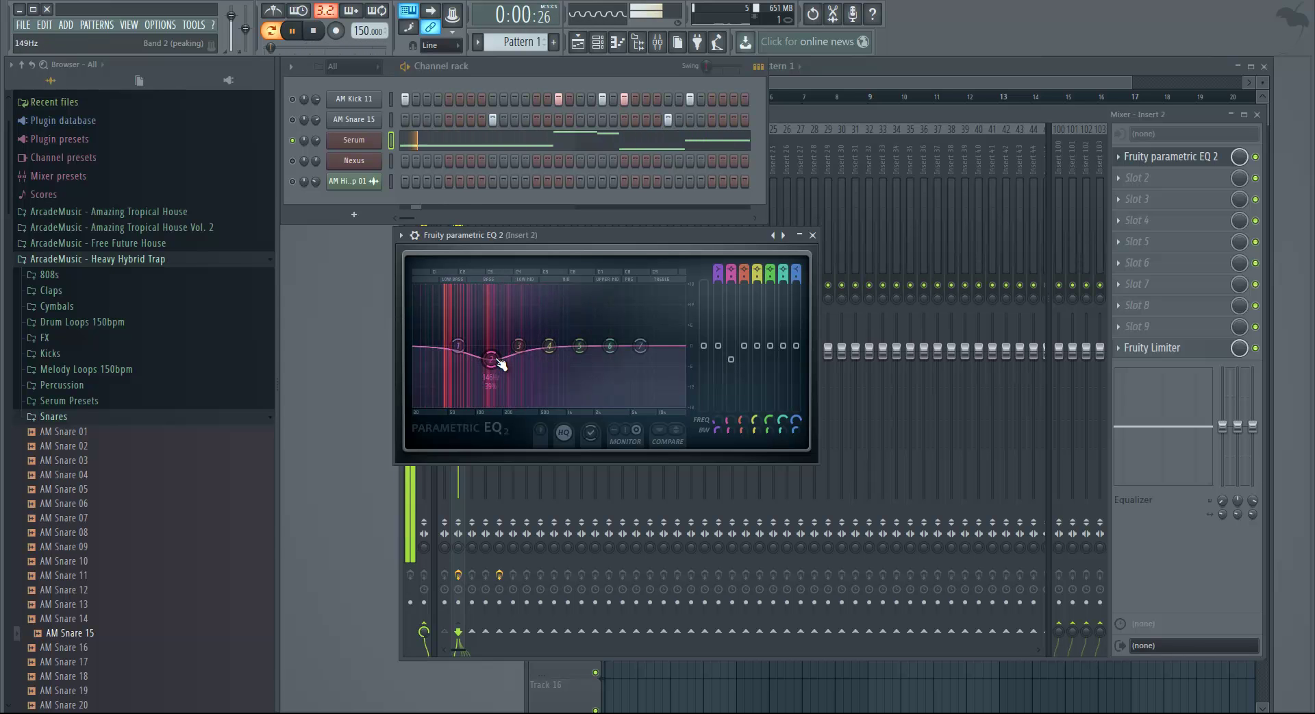
{"action": "left_click", "coordinate": [1256, 157]}
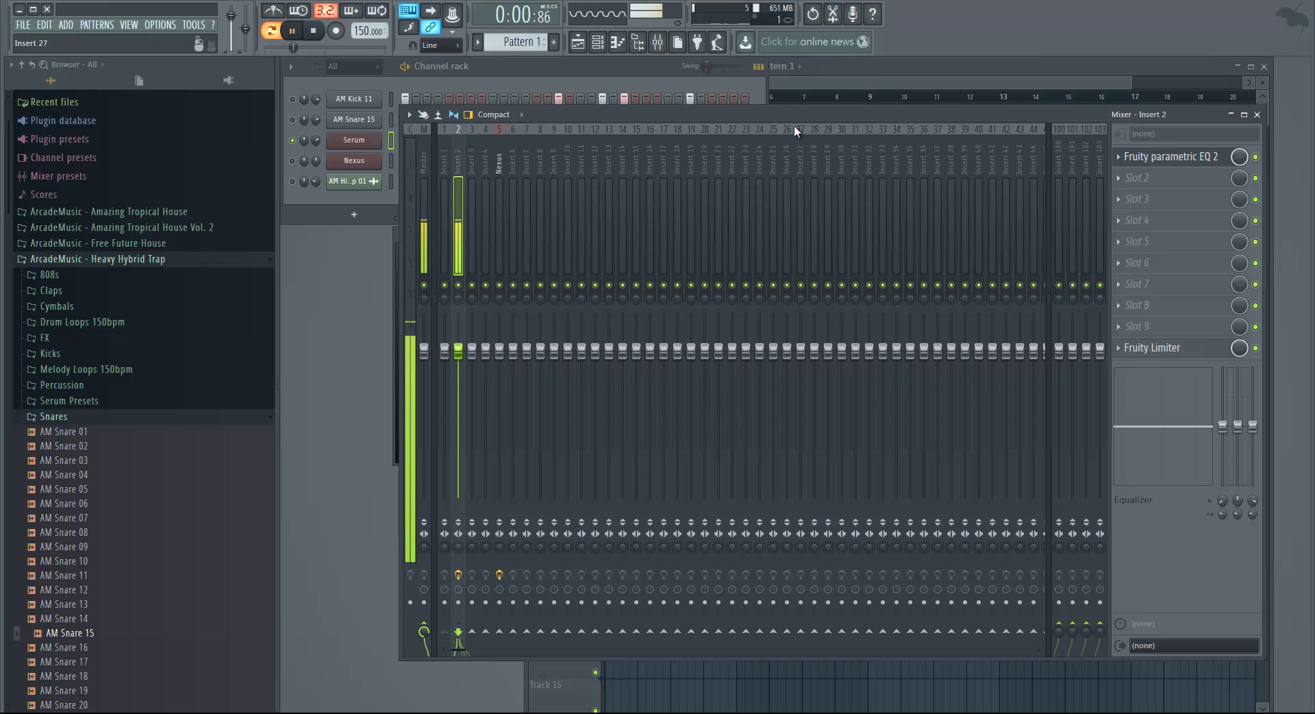
- Unsolo the Serum channel and return EQ band 5 to flat 0 dB
{"action": "left_click", "coordinate": [511, 69]}
{"action": "key", "text": "space"}
{"action": "right_click", "coordinate": [302, 160]}
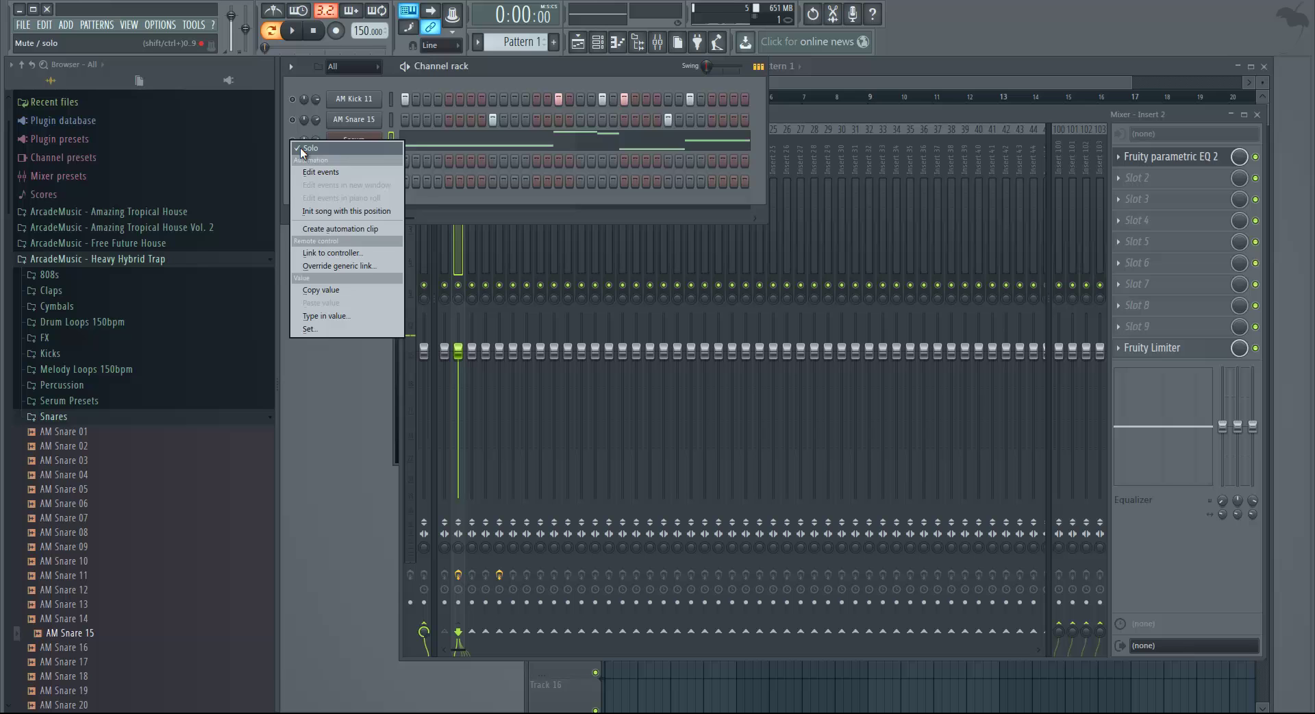
{"action": "key", "text": "Escape"}
{"action": "left_click", "coordinate": [1014, 110]}
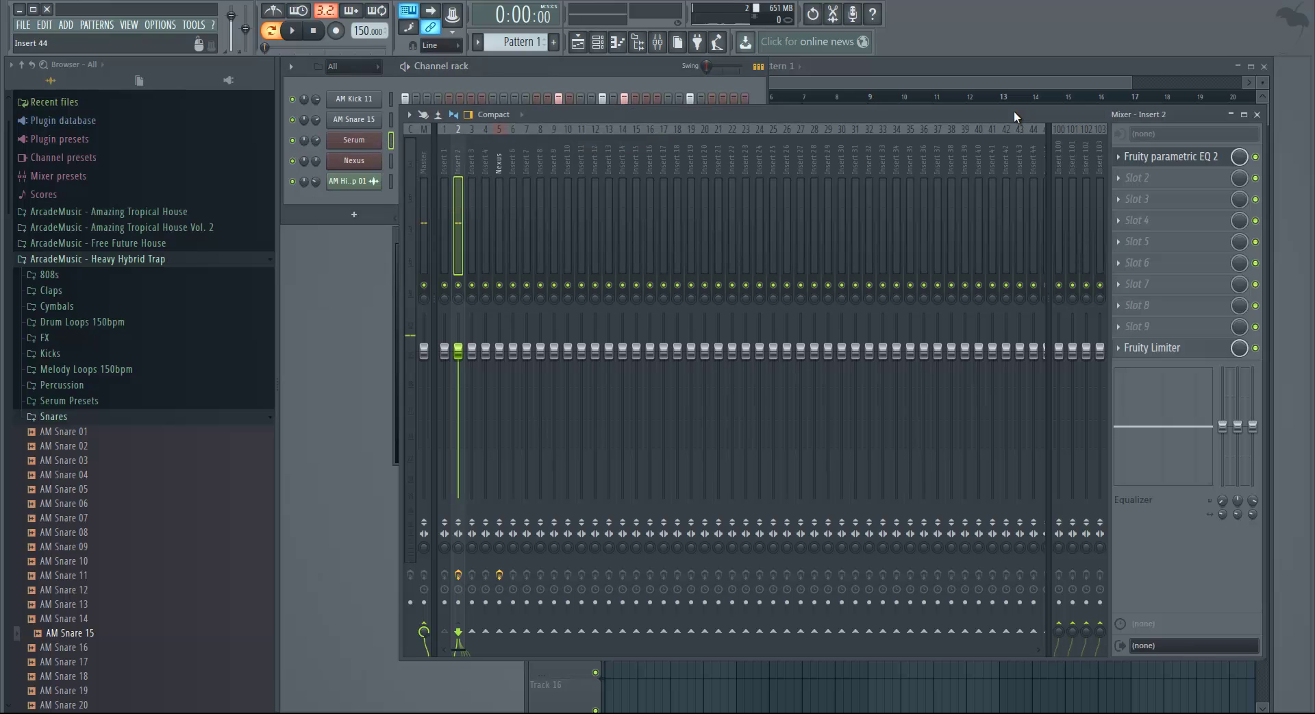
{"action": "left_click", "coordinate": [1199, 161]}
{"action": "left_click_drag", "start_coordinate": [660, 320], "coordinate": [602, 316]}
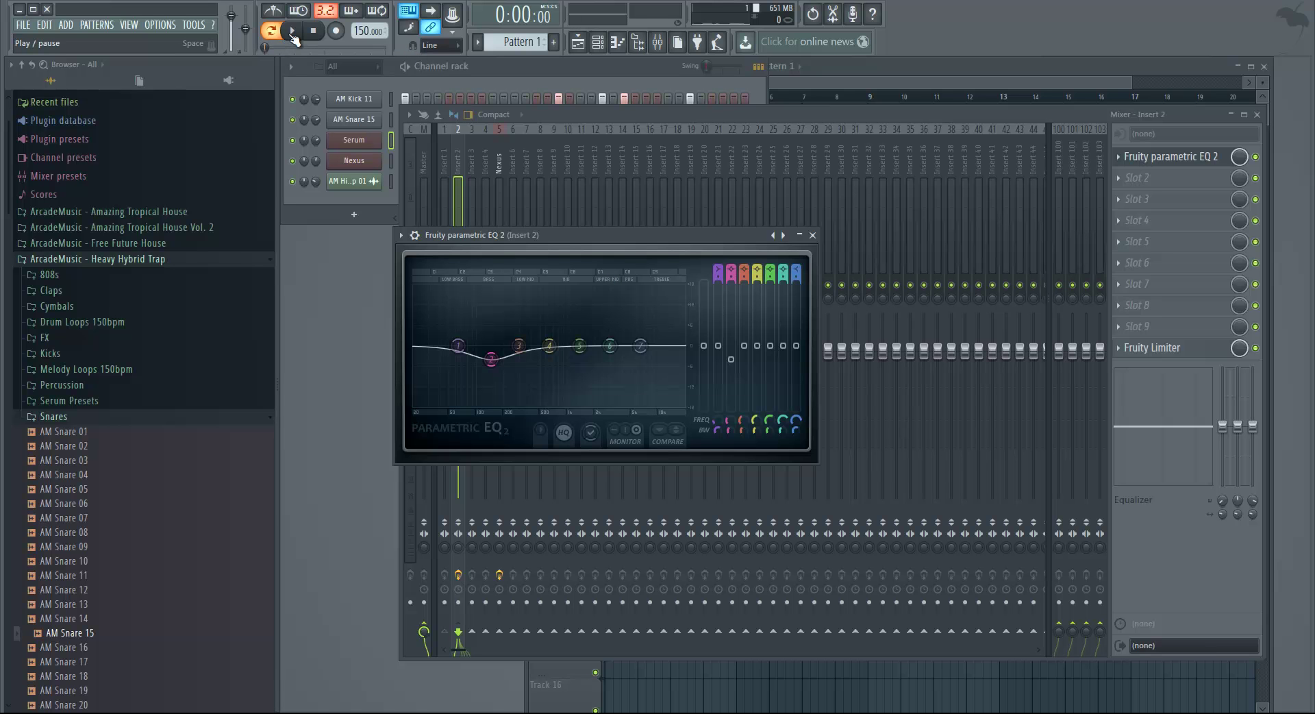
- Play all channels while checking the Fruity Limiter and EQ 2 settings, then stop
{"action": "left_click", "coordinate": [295, 31]}
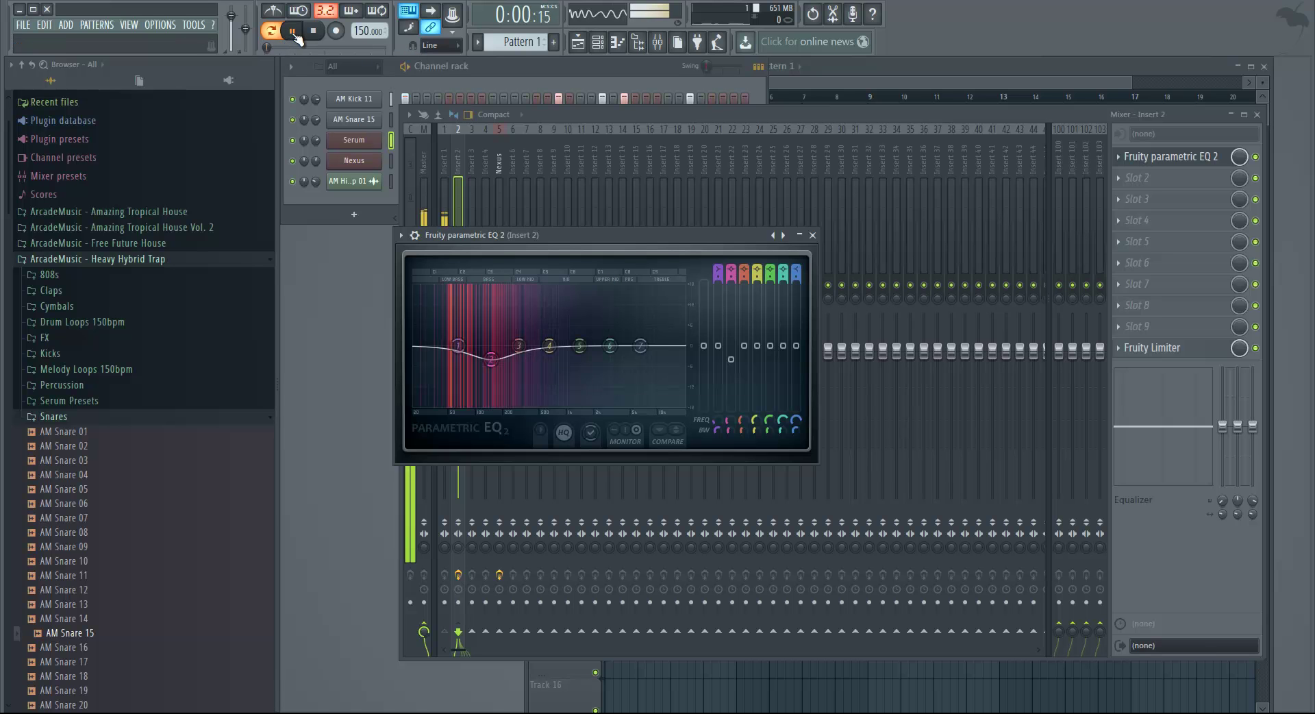
{"action": "left_click", "coordinate": [525, 65]}
{"action": "left_click", "coordinate": [814, 235]}
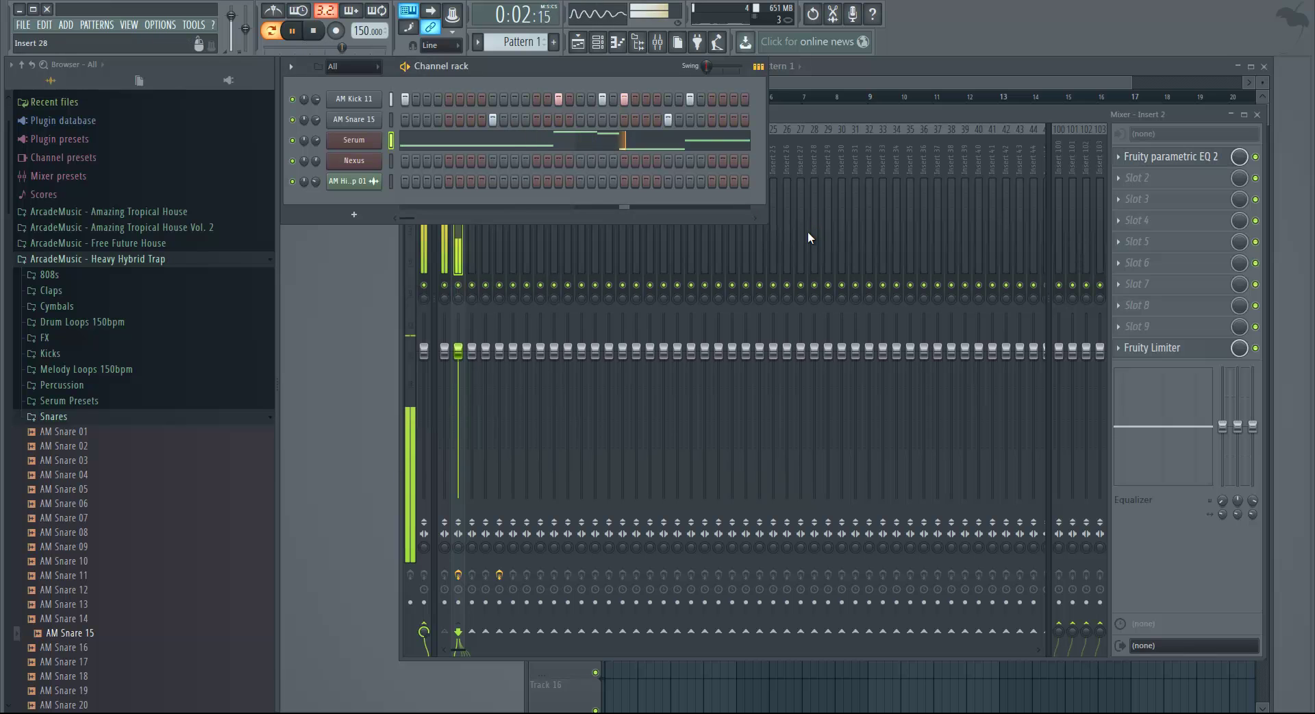
{"action": "left_click", "coordinate": [1150, 348]}
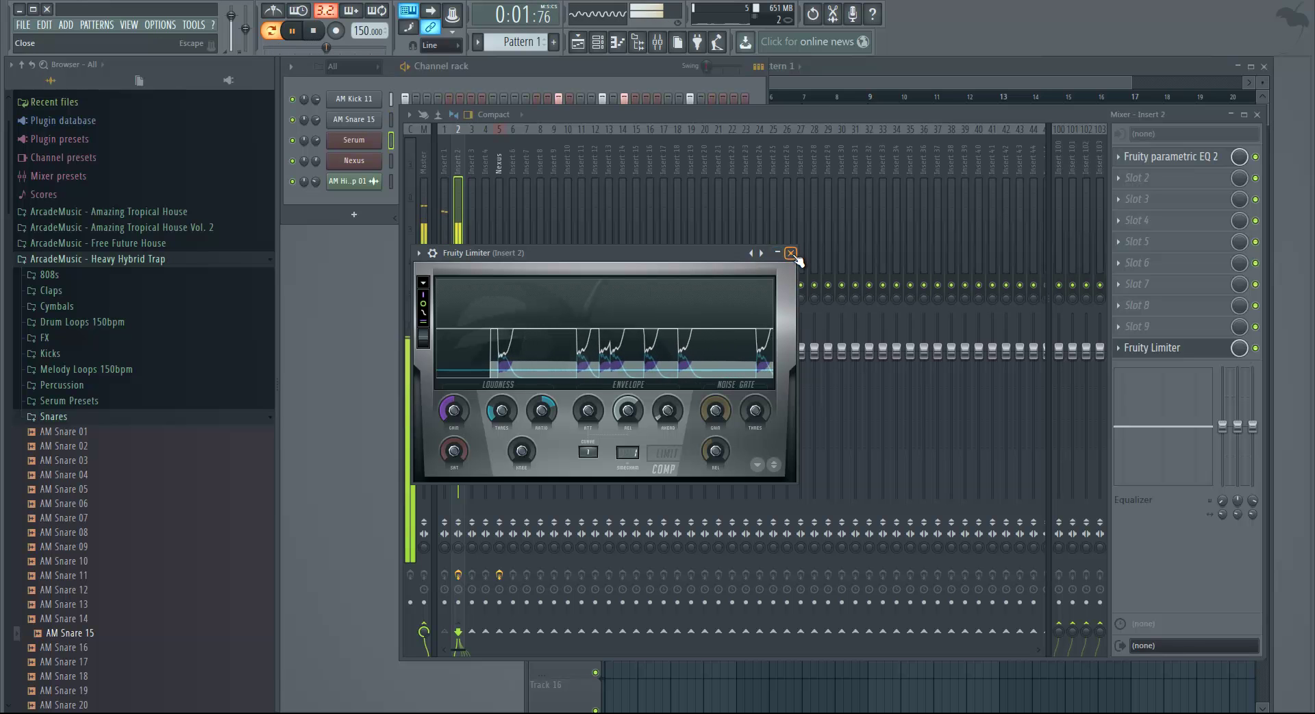
{"action": "left_click", "coordinate": [1157, 158]}
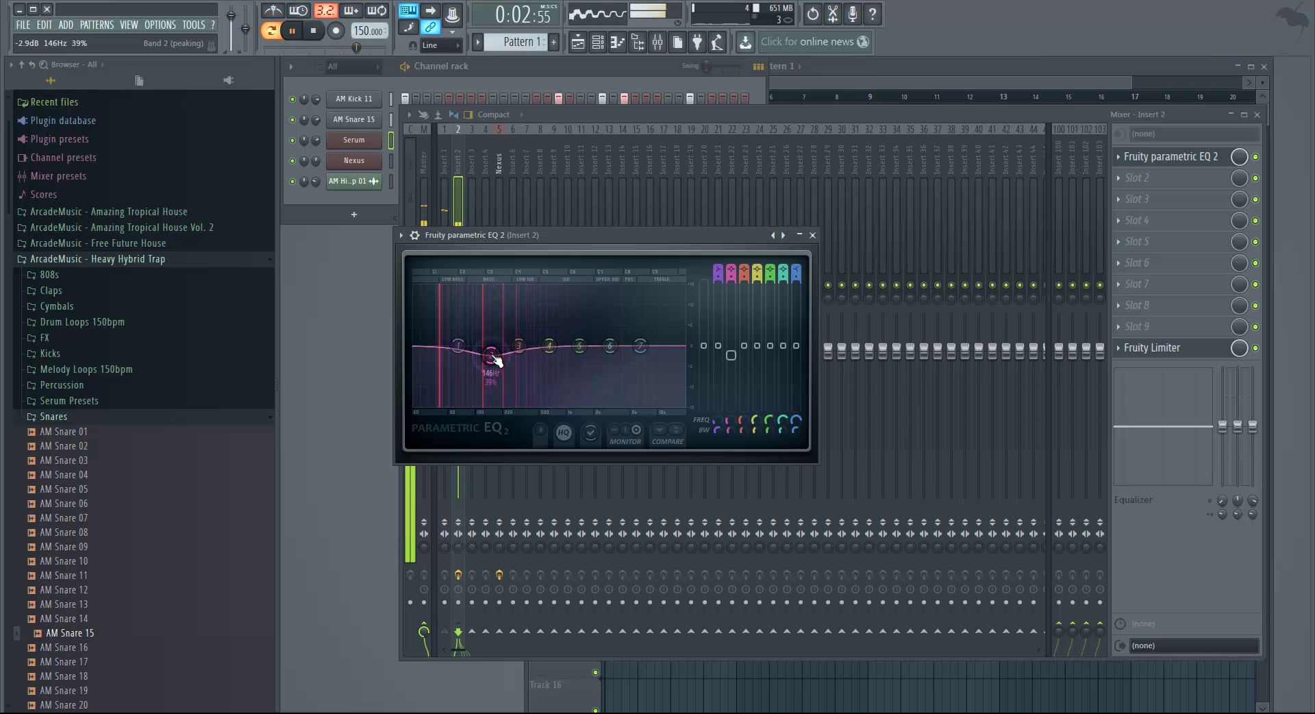
{"action": "left_click", "coordinate": [813, 235]}
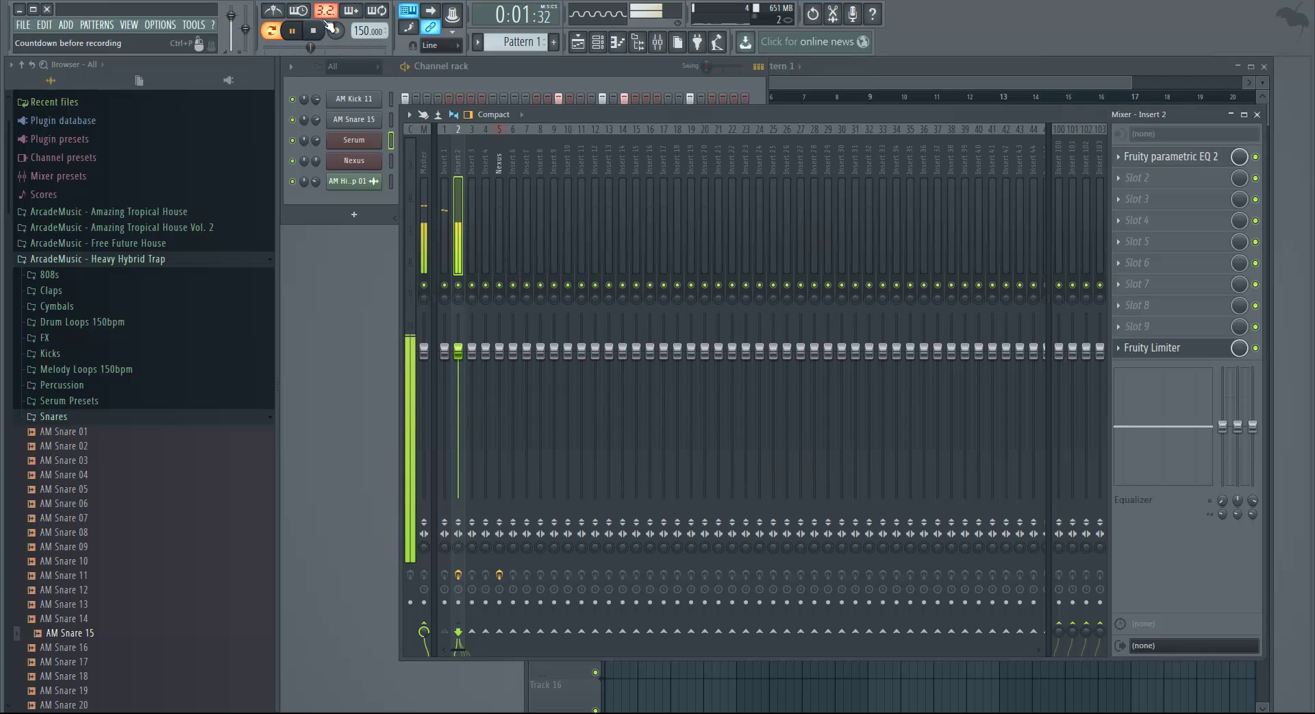
{"action": "key", "text": "space"}
- Play and stop the eight-bar Pattern 1, Pattern 2 and AM Hi-Hat Loop 01 arrangement, then raise the Channel rack
{"action": "left_click", "coordinate": [555, 71]}
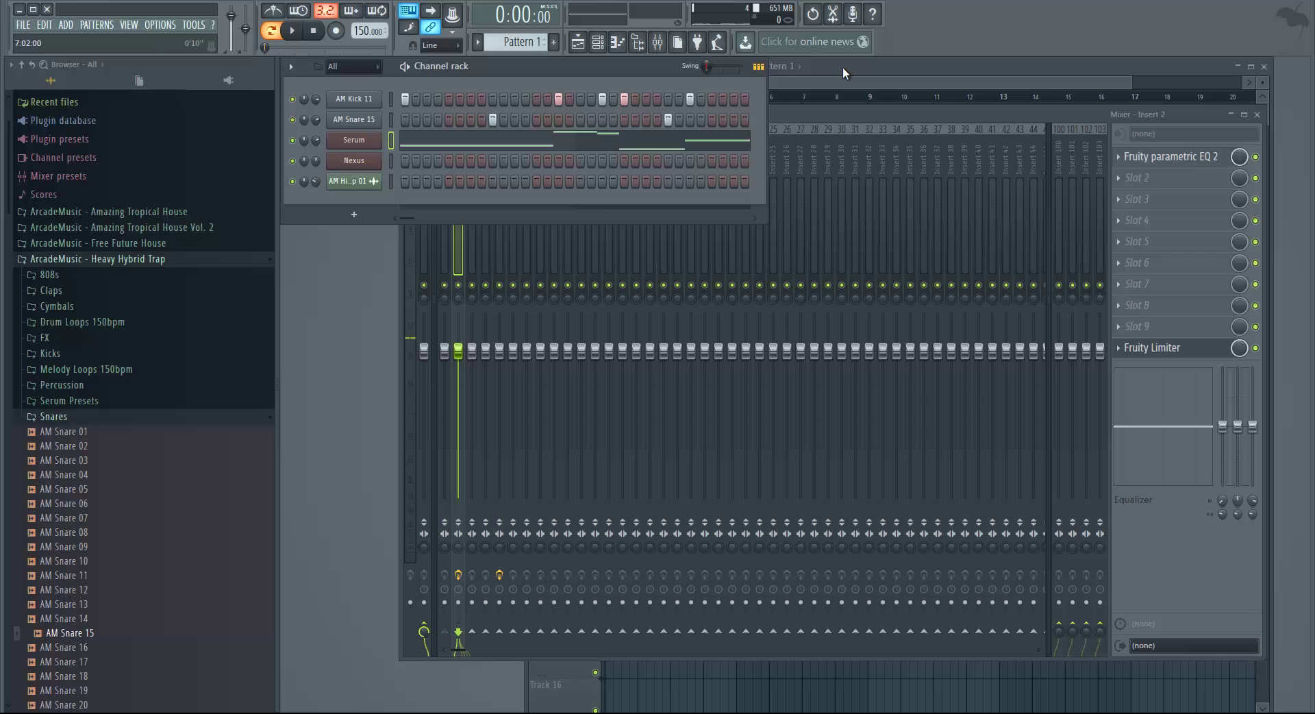
{"action": "left_click", "coordinate": [870, 72]}
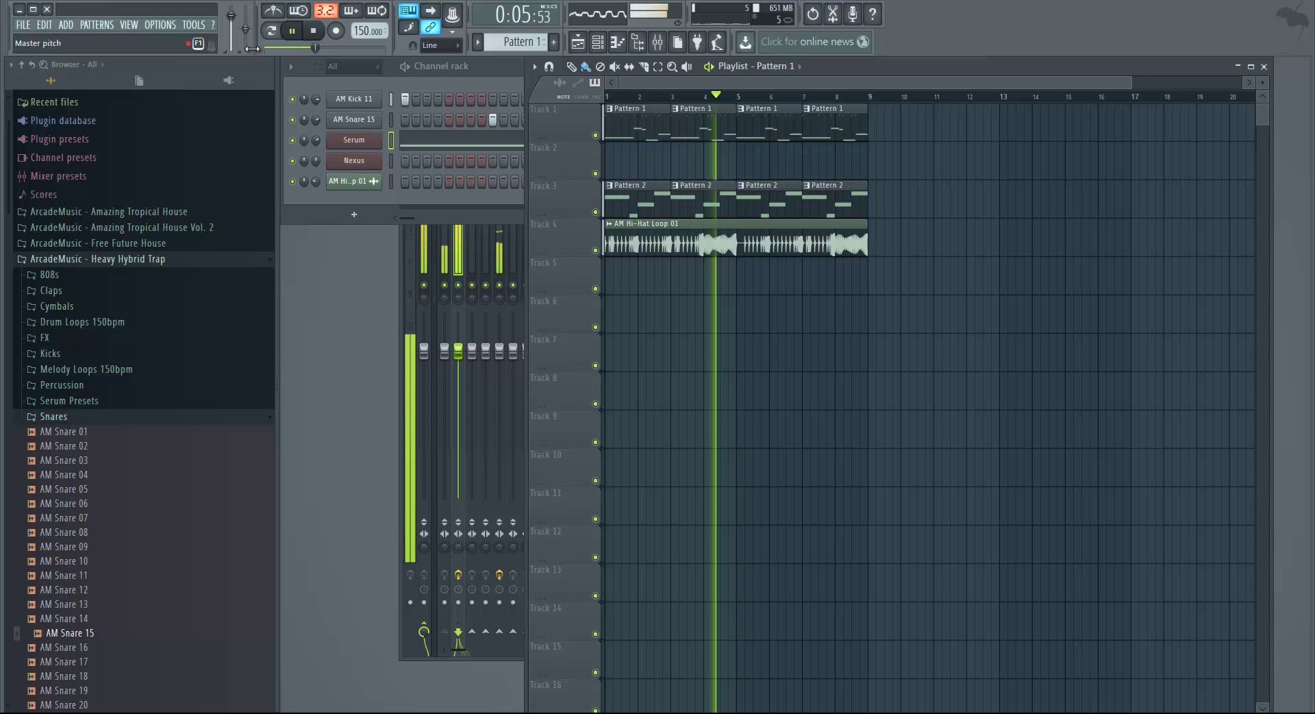
{"action": "left_click", "coordinate": [315, 31]}
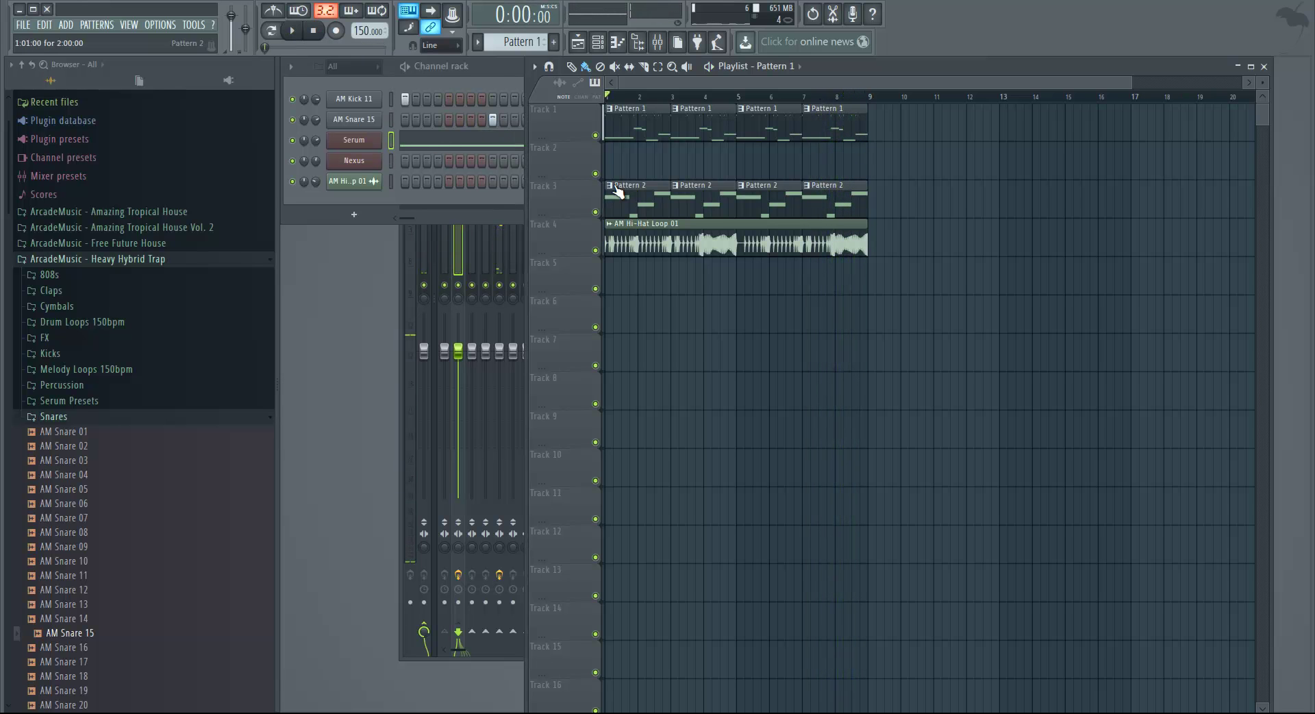
{"action": "left_click", "coordinate": [484, 83]}
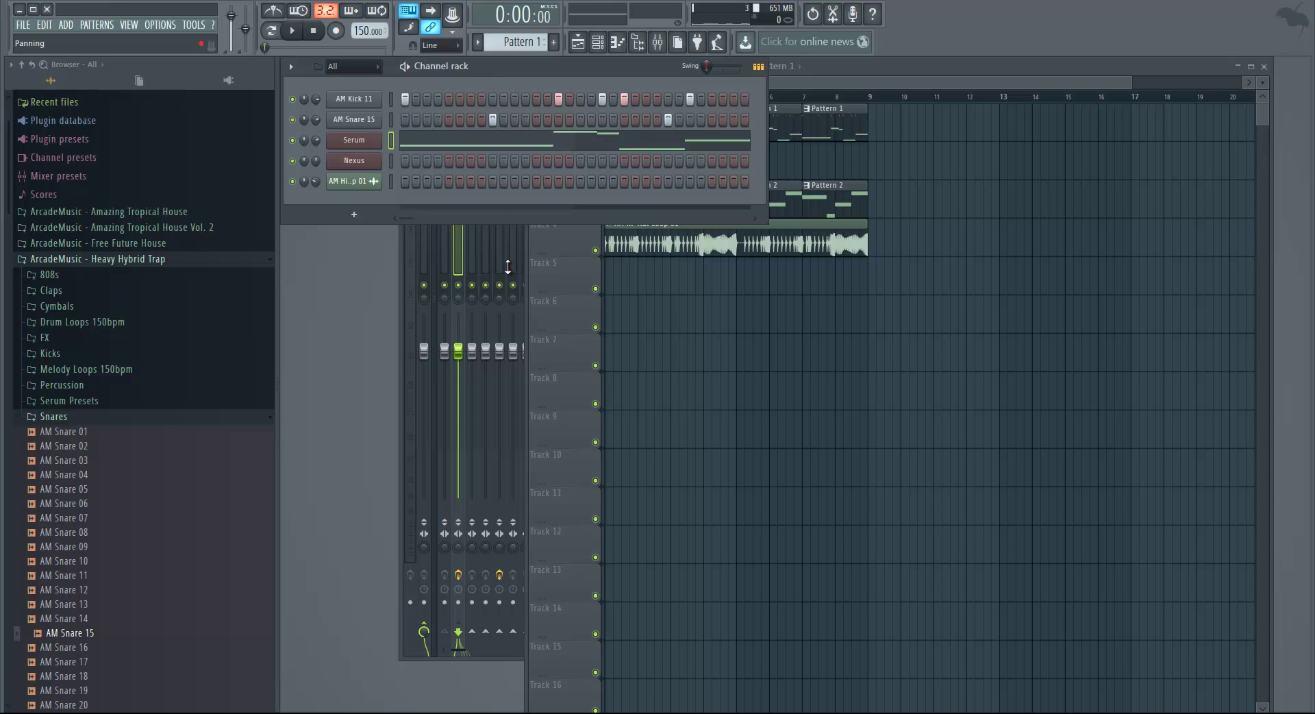
{"action": "mouse_move", "coordinate": [496, 712]}
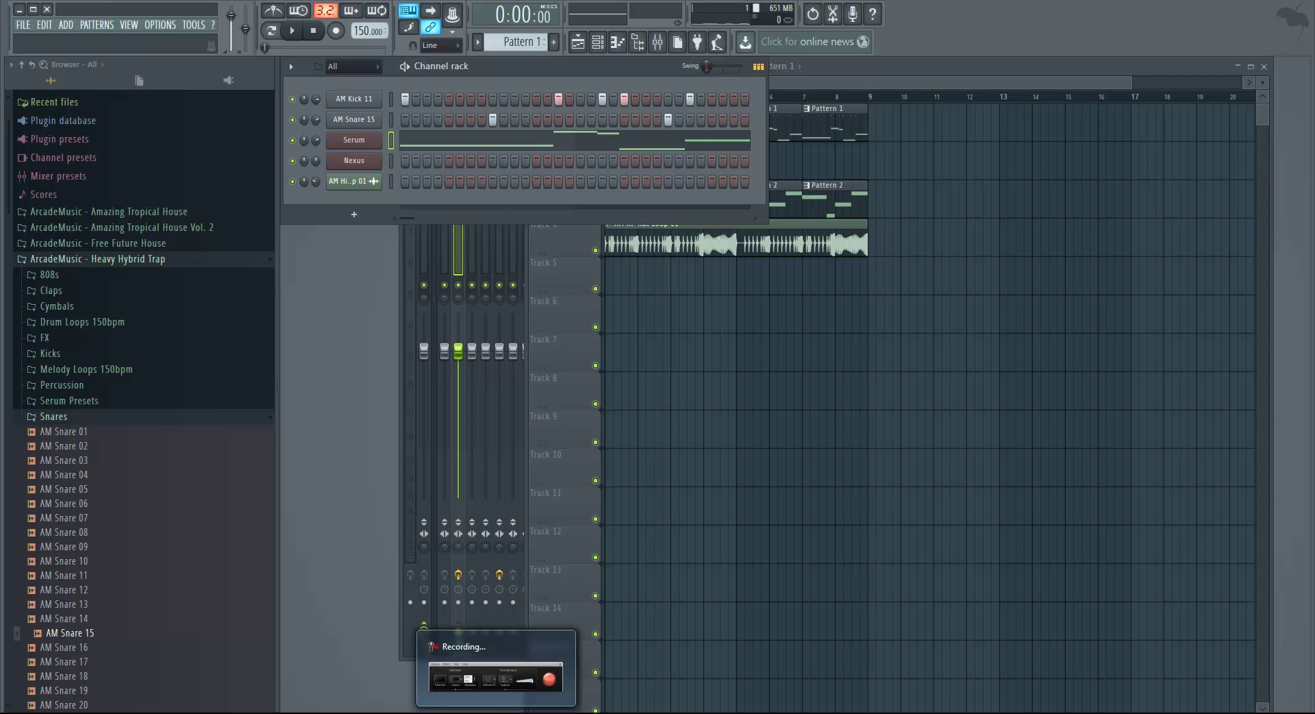